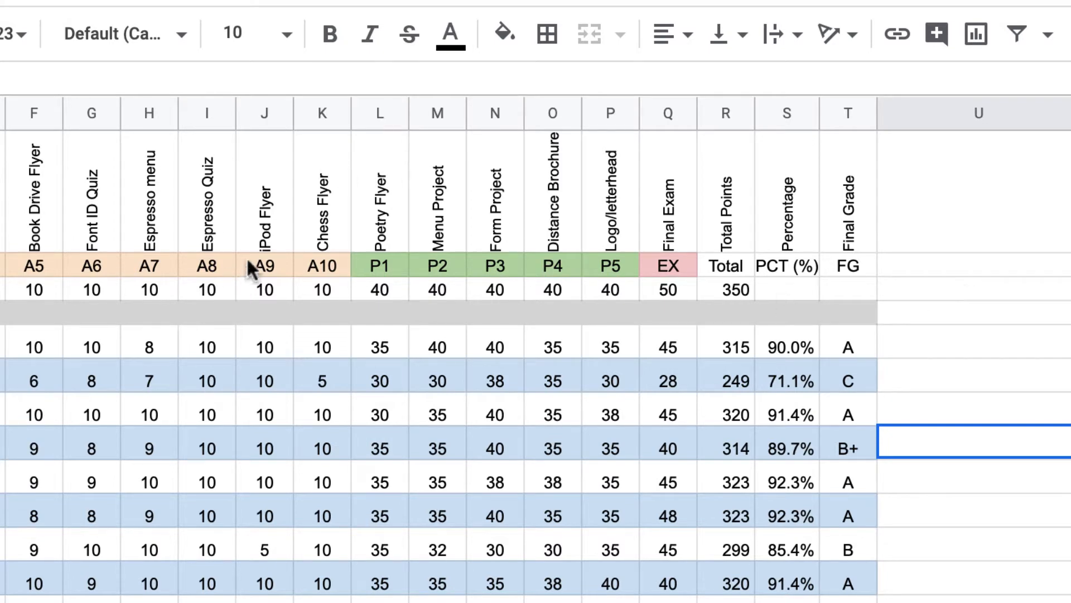
- Fill the empty cell B18 beside the Assignments label with light yellow
scroll(638, 283, "down", 3)
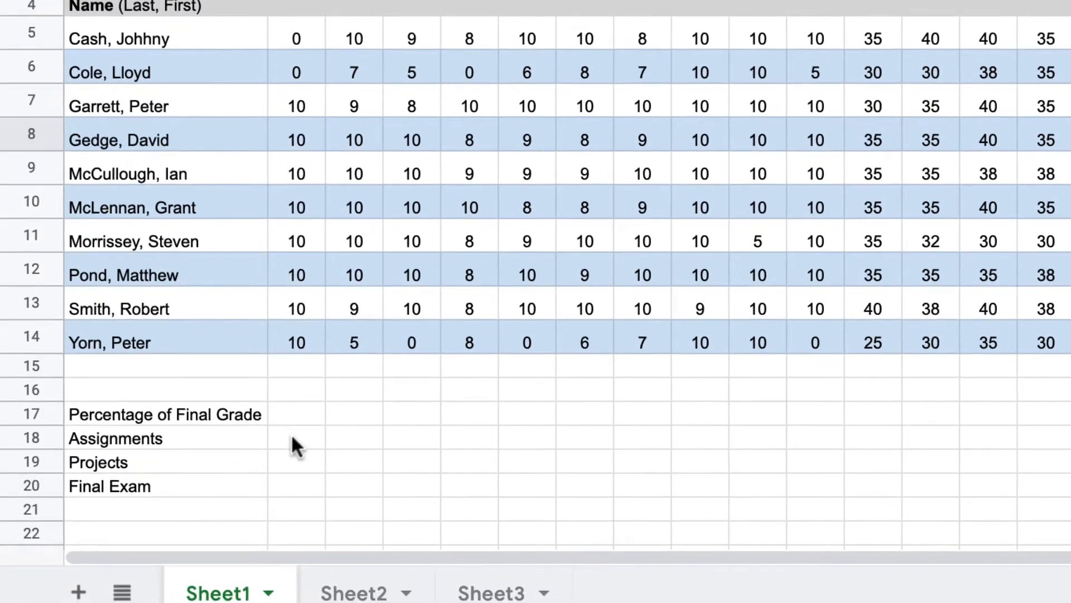
left_click(291, 438)
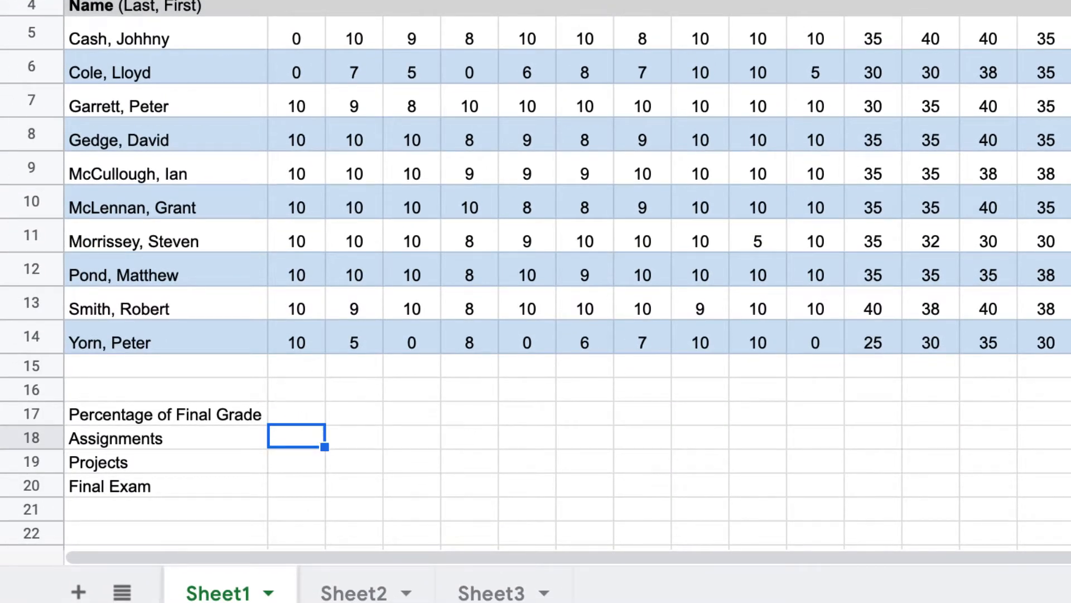
left_click(748, 58)
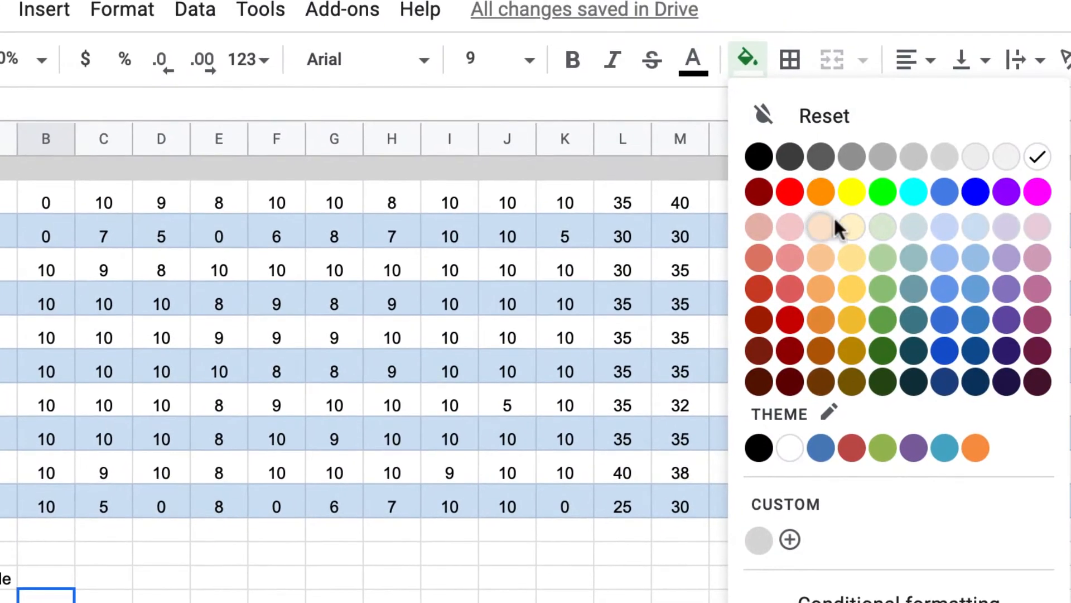
left_click(851, 227)
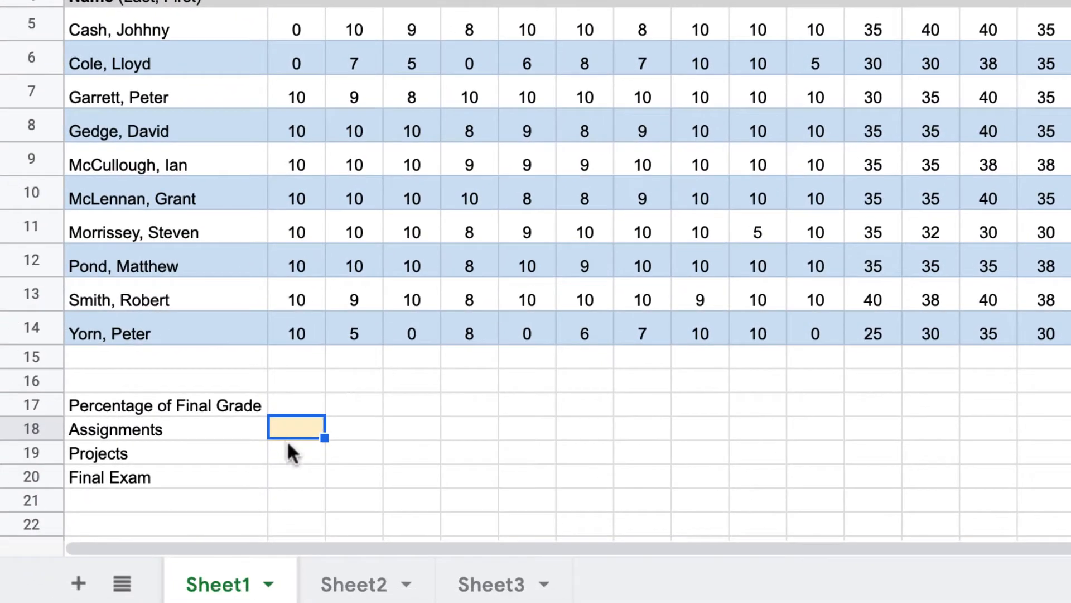
- Fill cell B19 beside the Projects label with light green
left_click(289, 450)
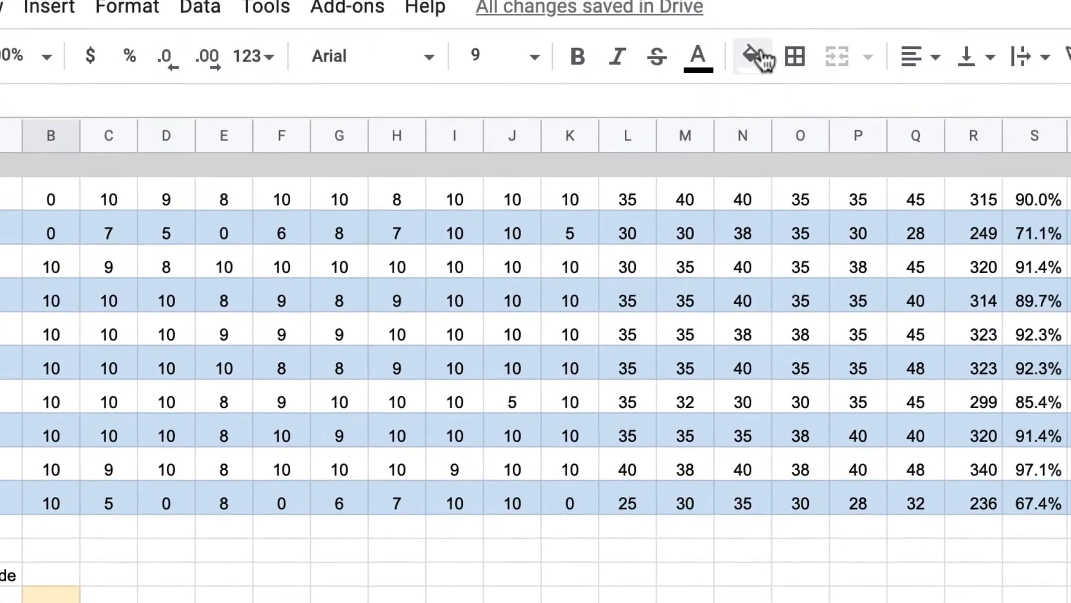
left_click(764, 58)
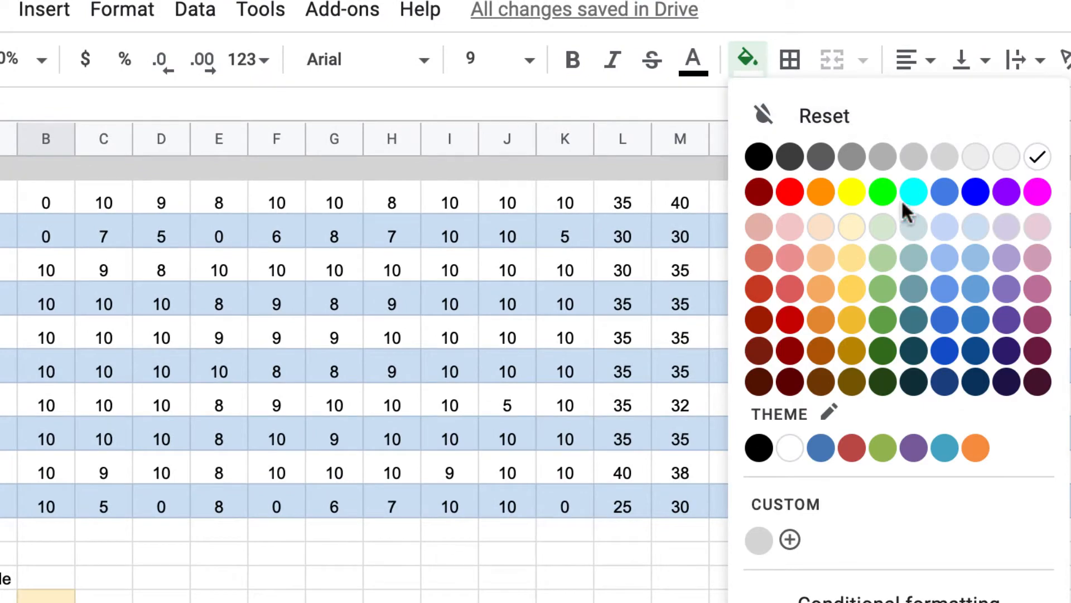
left_click(890, 248)
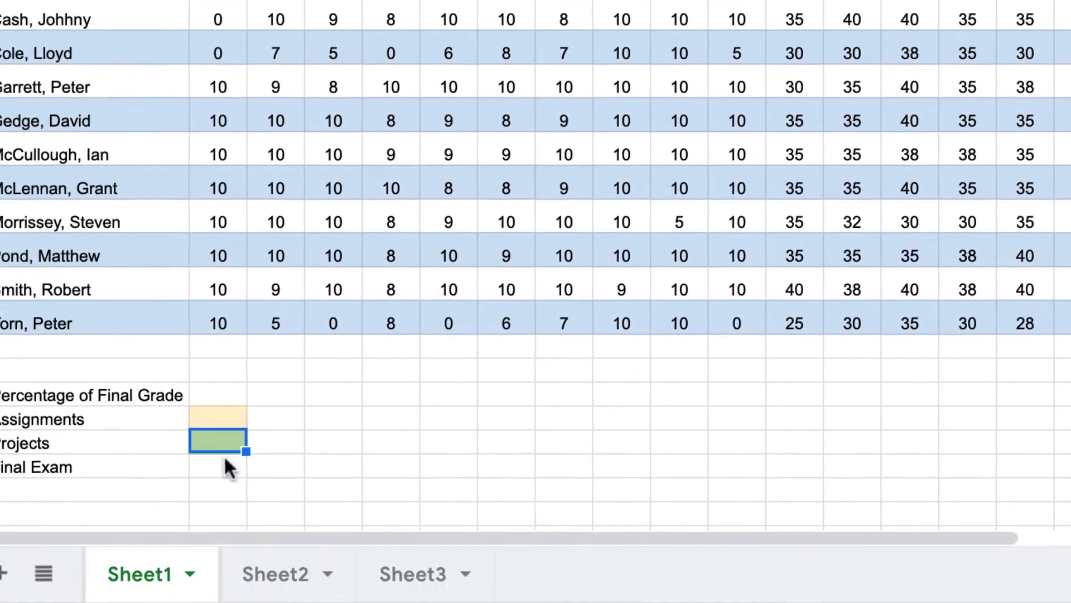
- Fill cell B20 beside the Final Exam label with light red, leaving the cell selection afterwards elsewhere
left_click(224, 459)
left_click(562, 45)
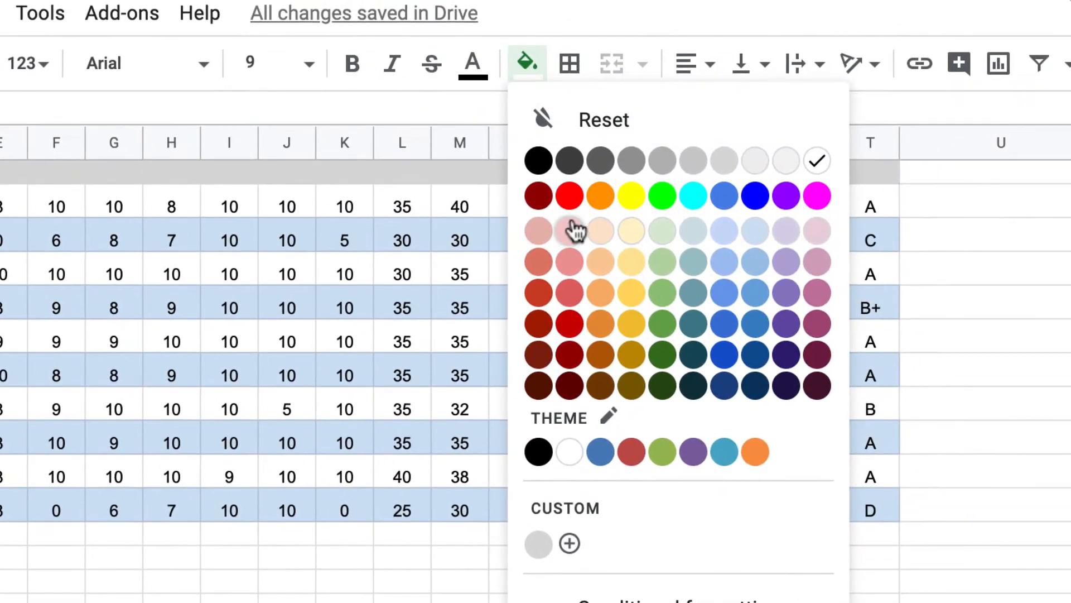
left_click(571, 228)
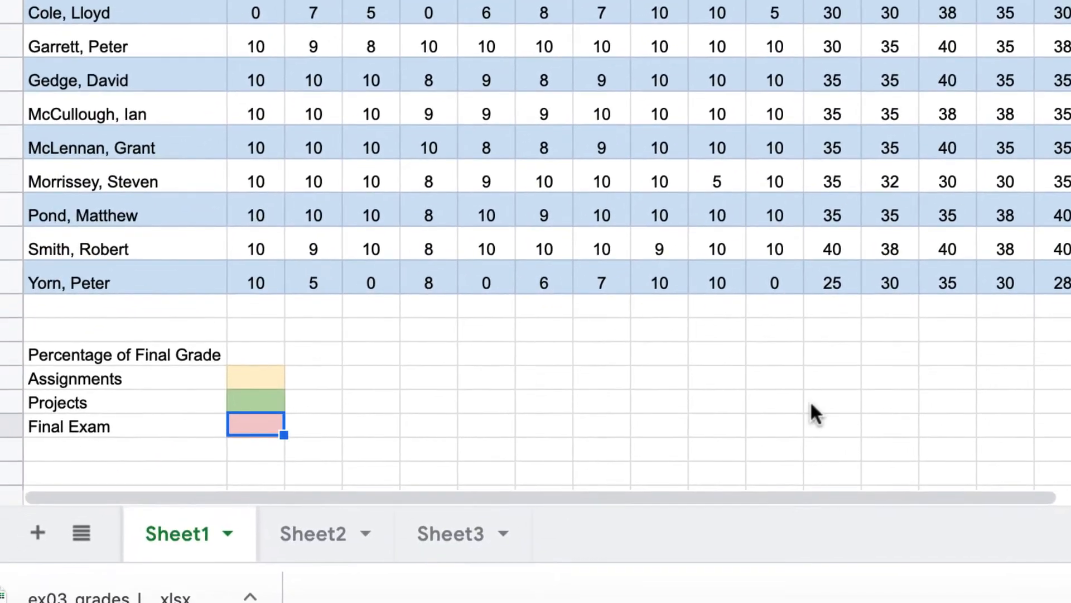
left_click(810, 400)
scroll(810, 400, "down", 3)
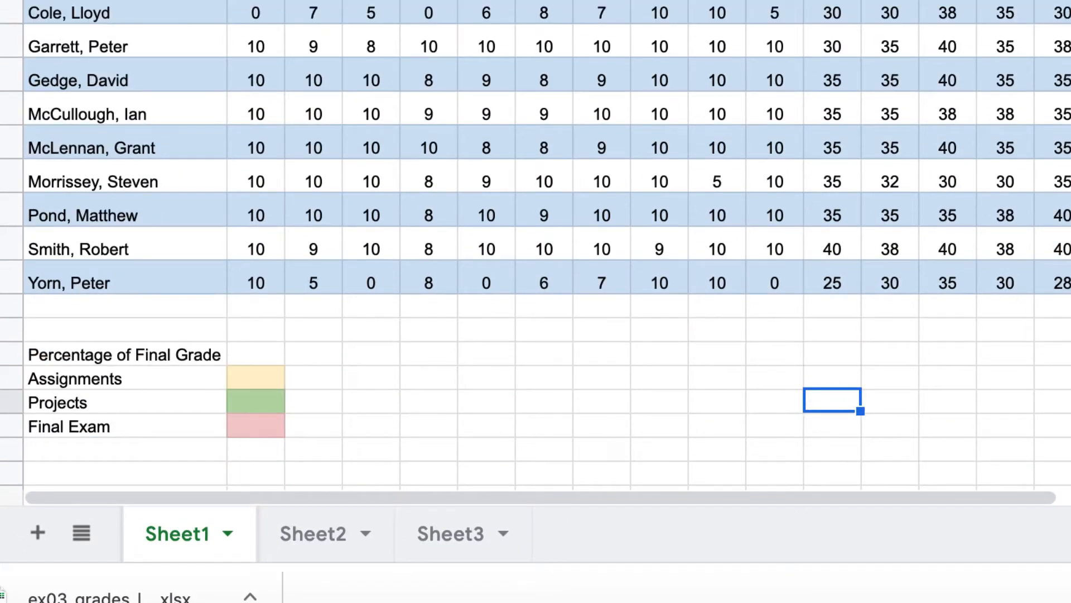
scroll(547, 291, "up", 1)
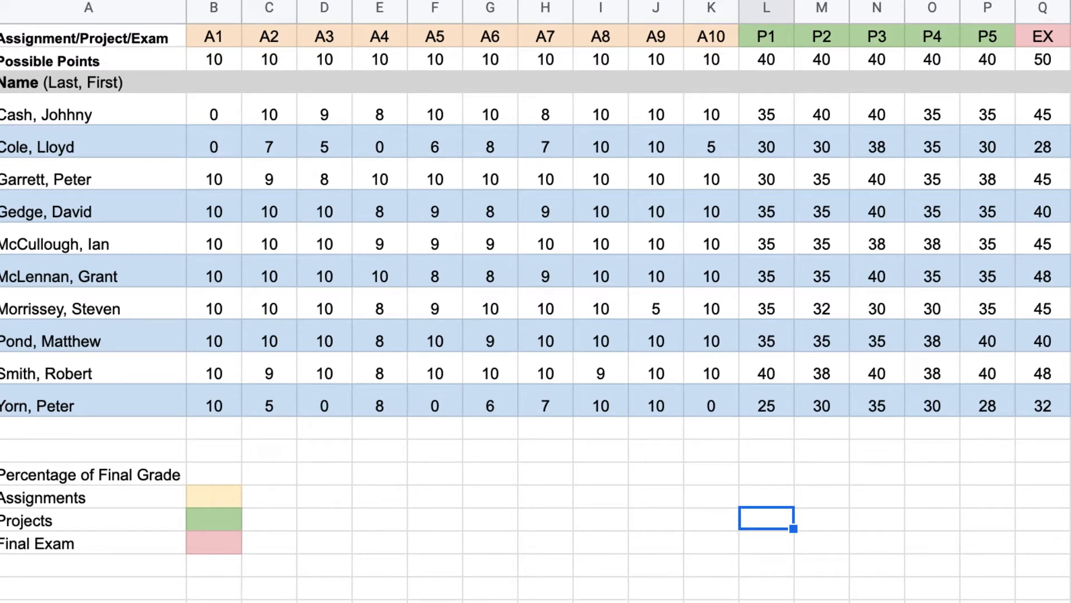
left_click(1070, 518)
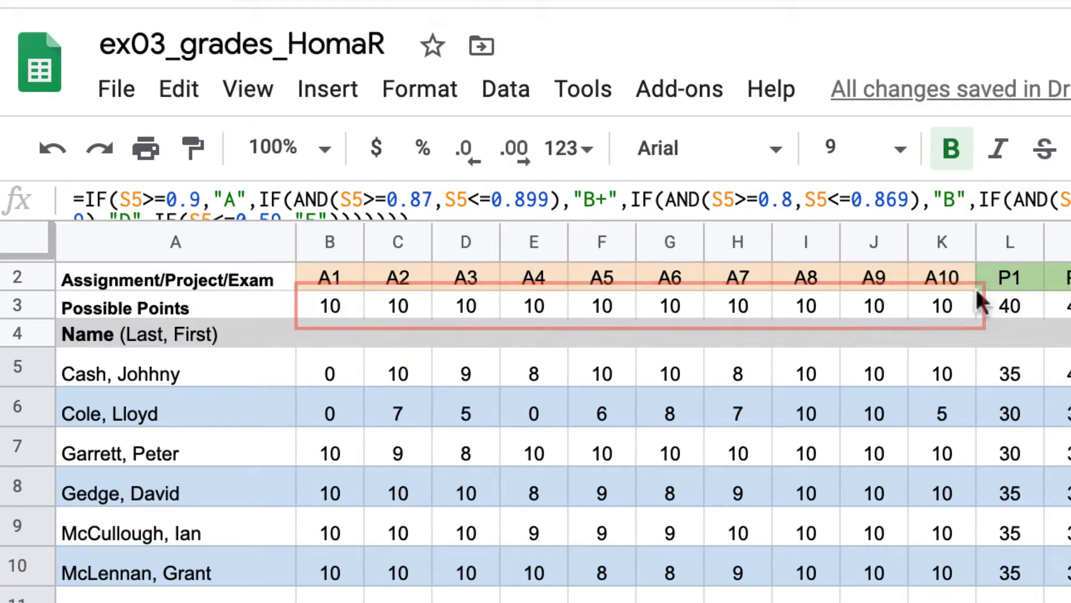
scroll(918, 456, "up", 3)
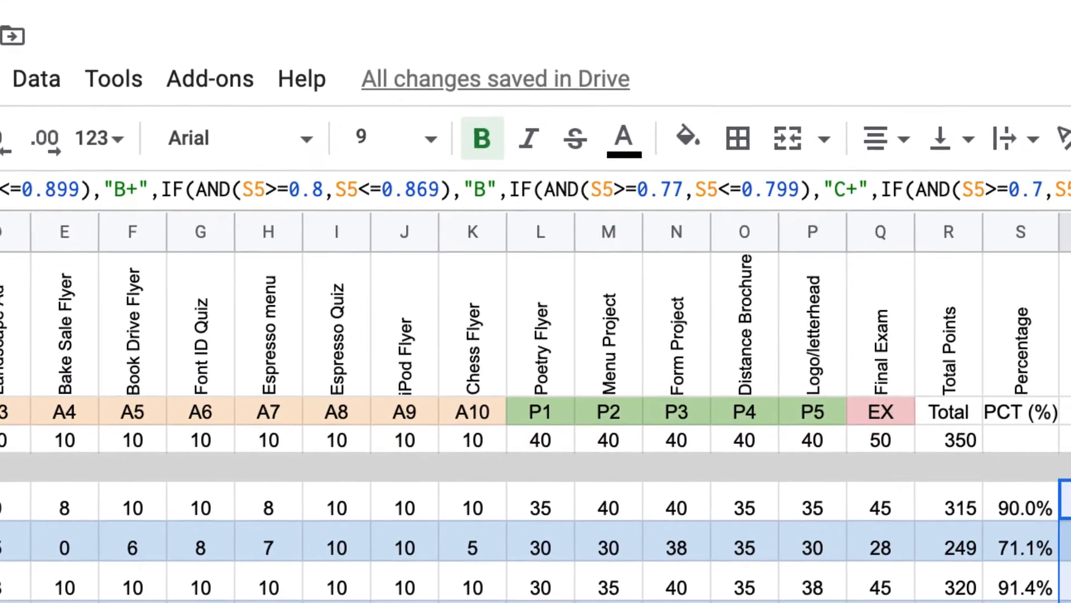
- Enter the formula =sum(b3:k3)/$r$3 in B18 to calculate the assignments' share of the total possible points
scroll(536, 424, "down", 2)
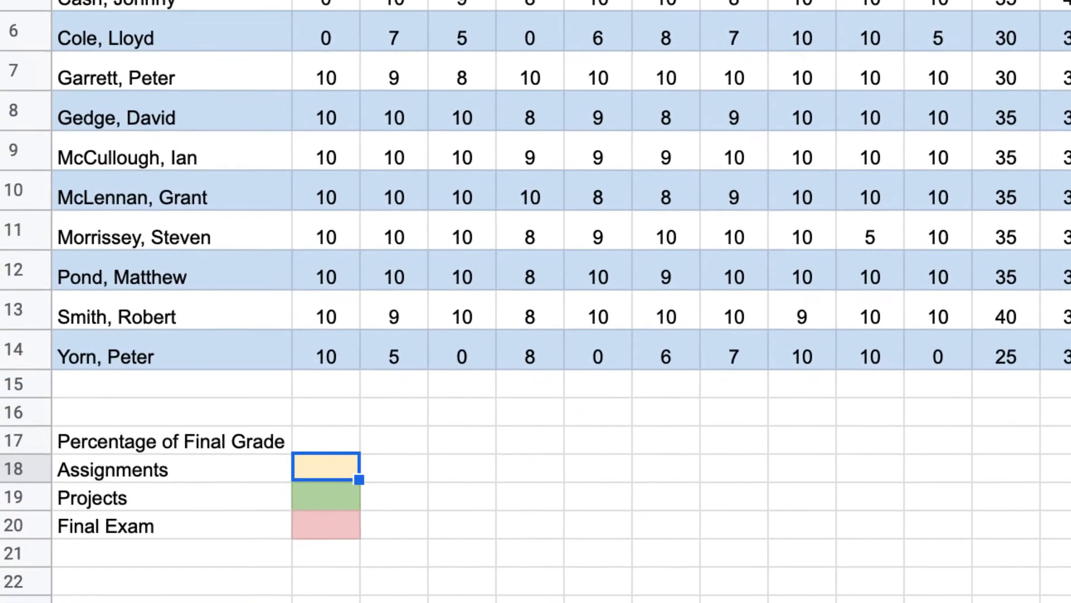
key("Return")
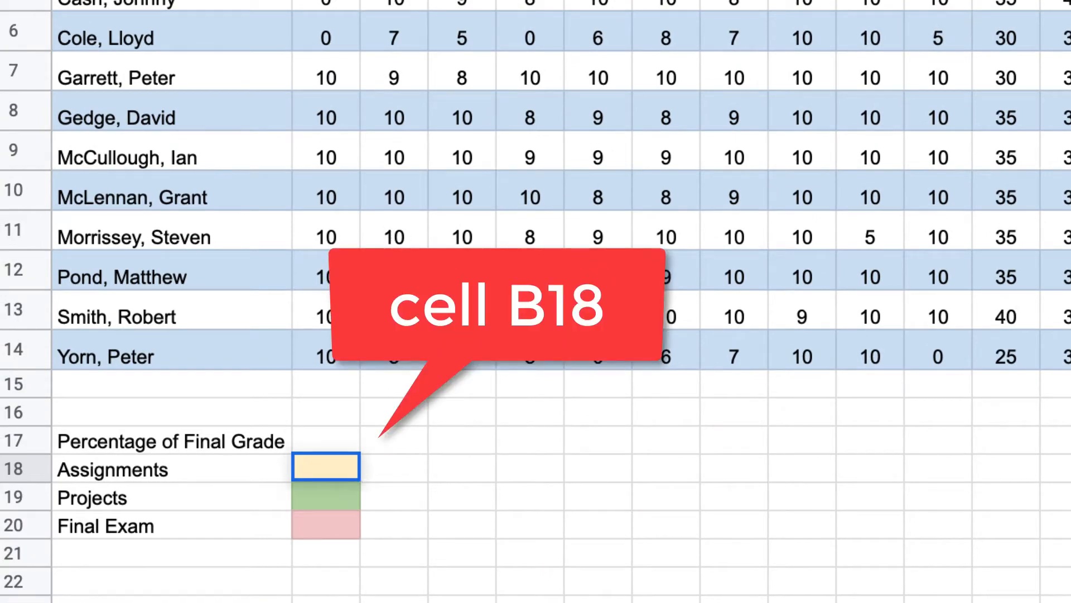
type("=sum(")
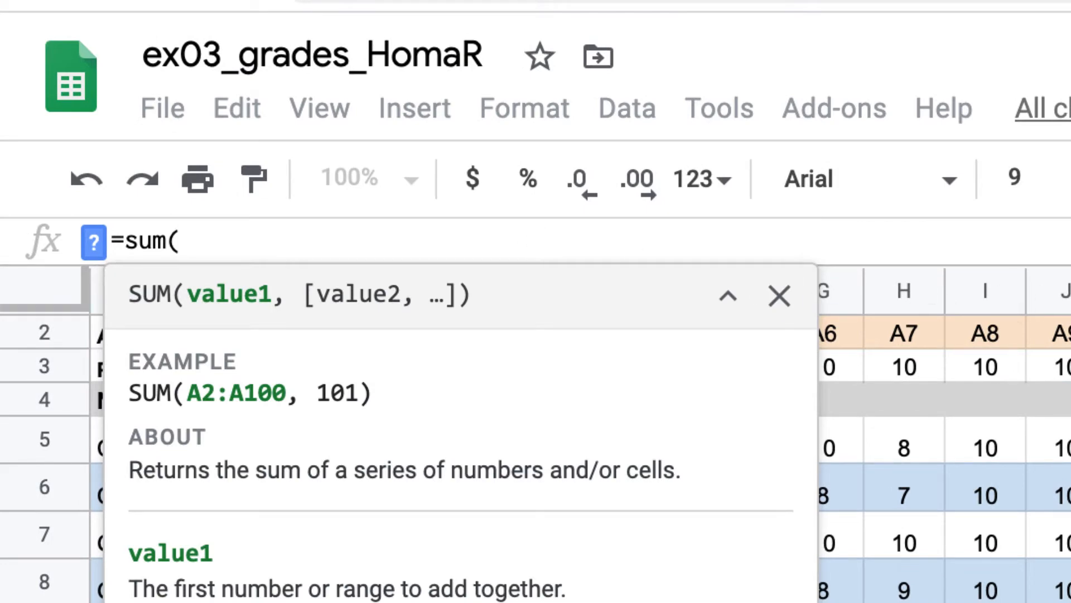
left_click(780, 296)
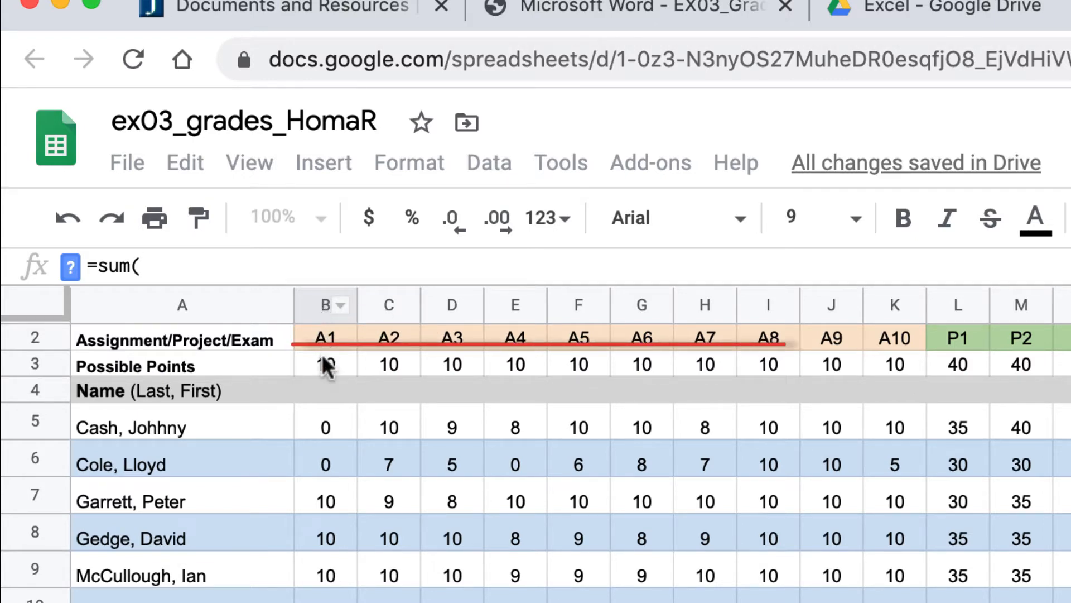
left_click(443, 263)
type("b3:")
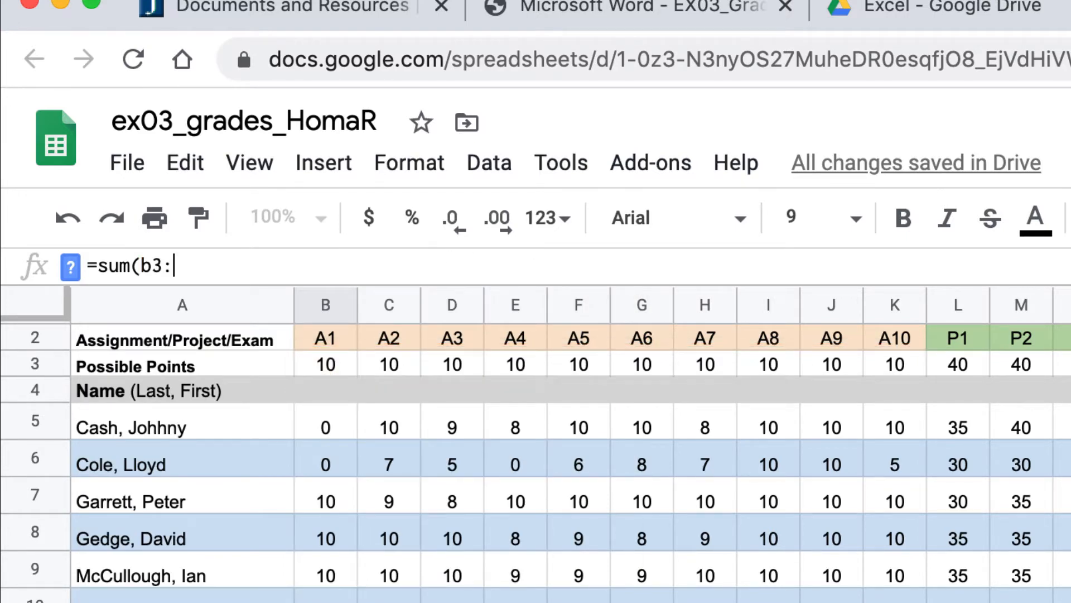
type("k3)")
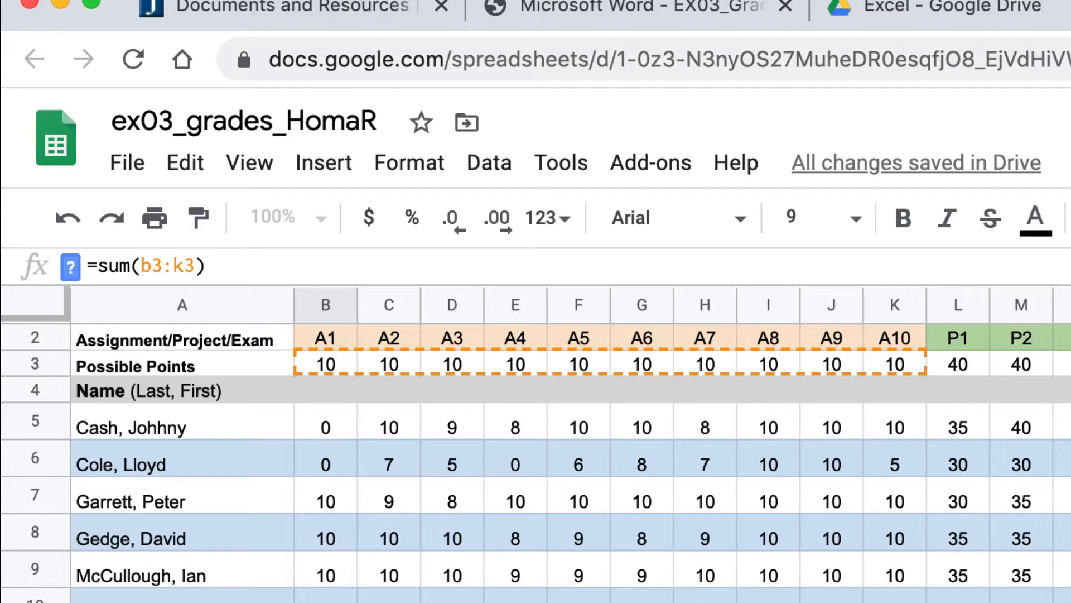
type("/")
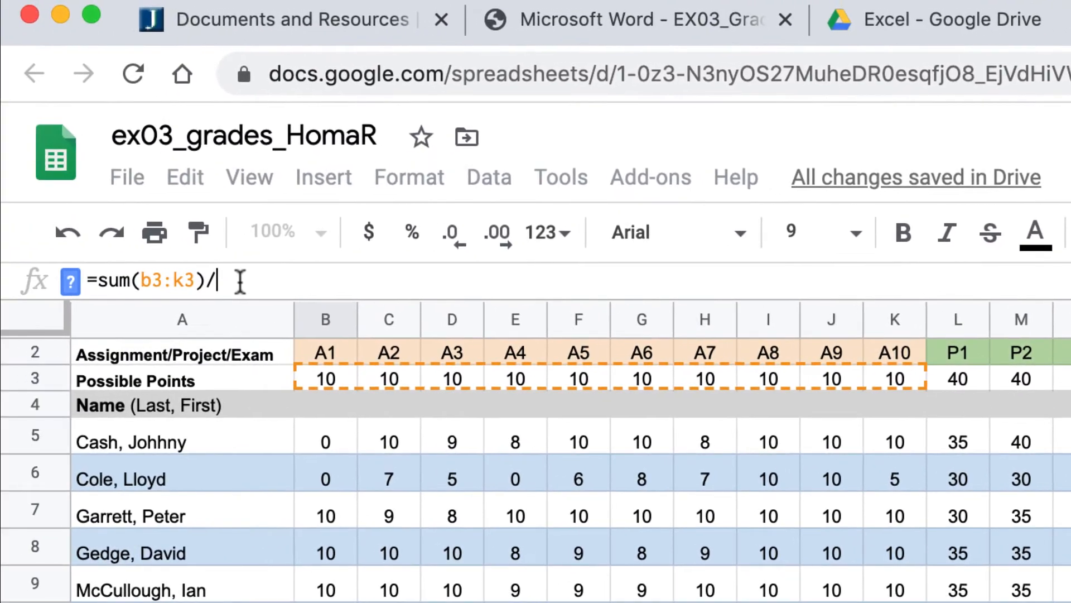
type("$")
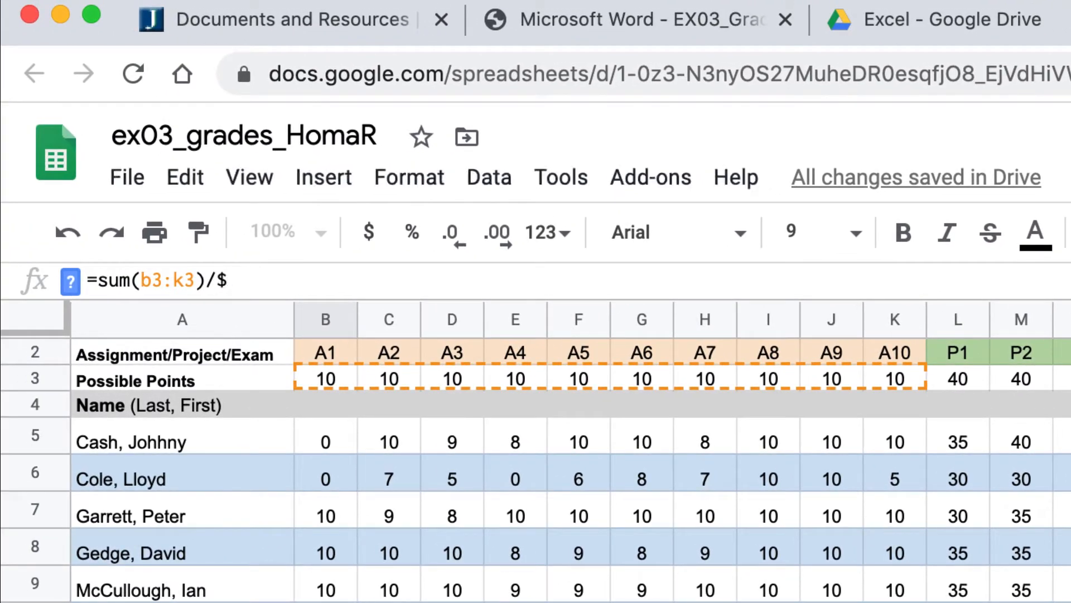
type("r$3")
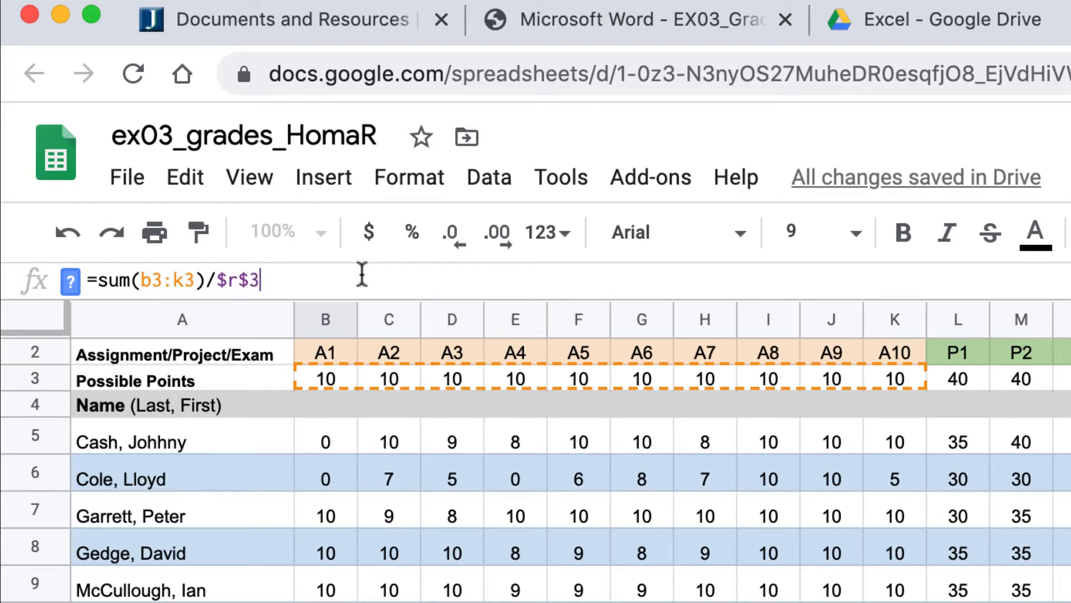
key("Return")
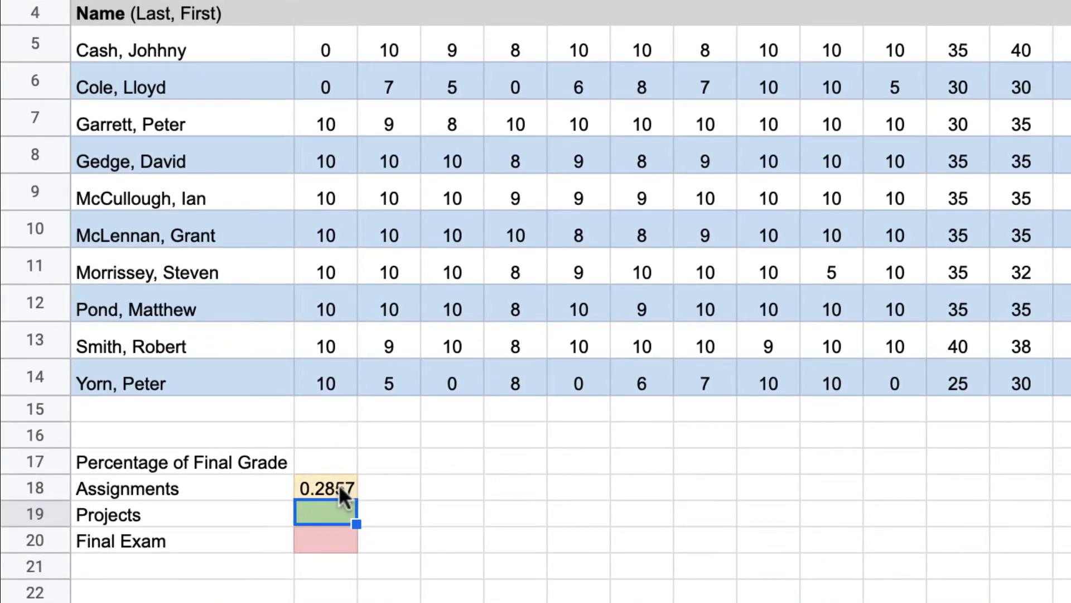
- Format the assignments' share in B18 as a percentage without decimal places
left_click(337, 483)
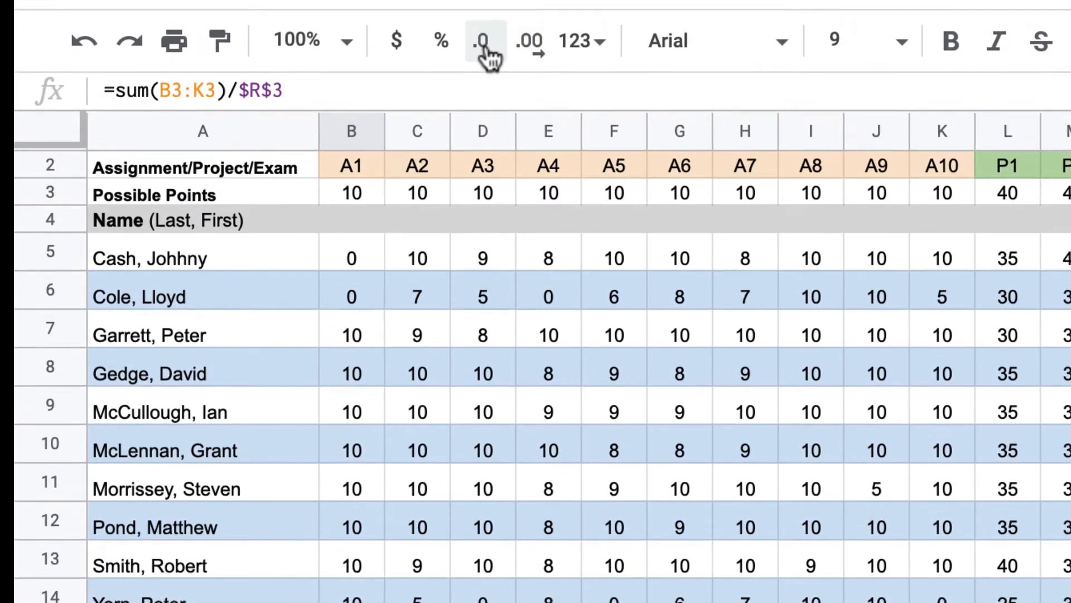
left_click(483, 42)
left_click(483, 42)
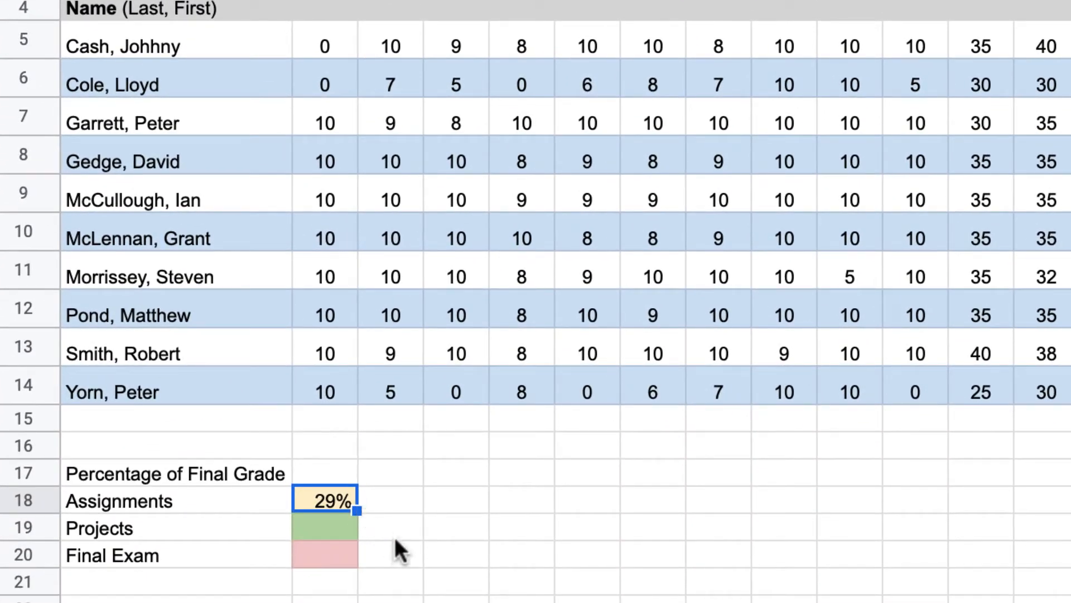
- Enter the formula =sum(l3:p3)/r3 in B19 to calculate the projects' share of the total possible points
left_click(333, 522)
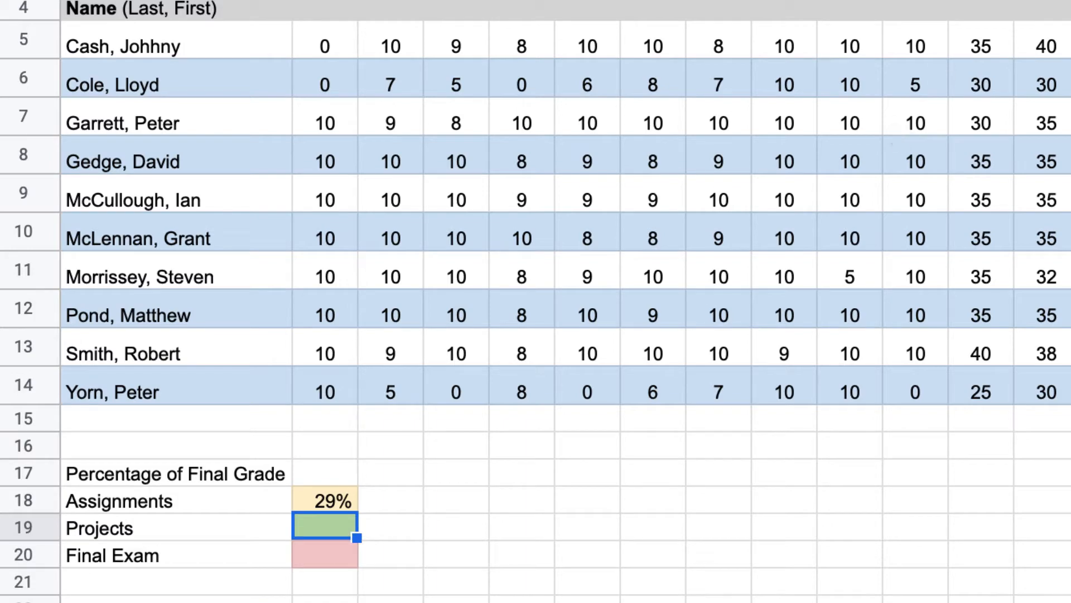
key("Return")
type("=sum(")
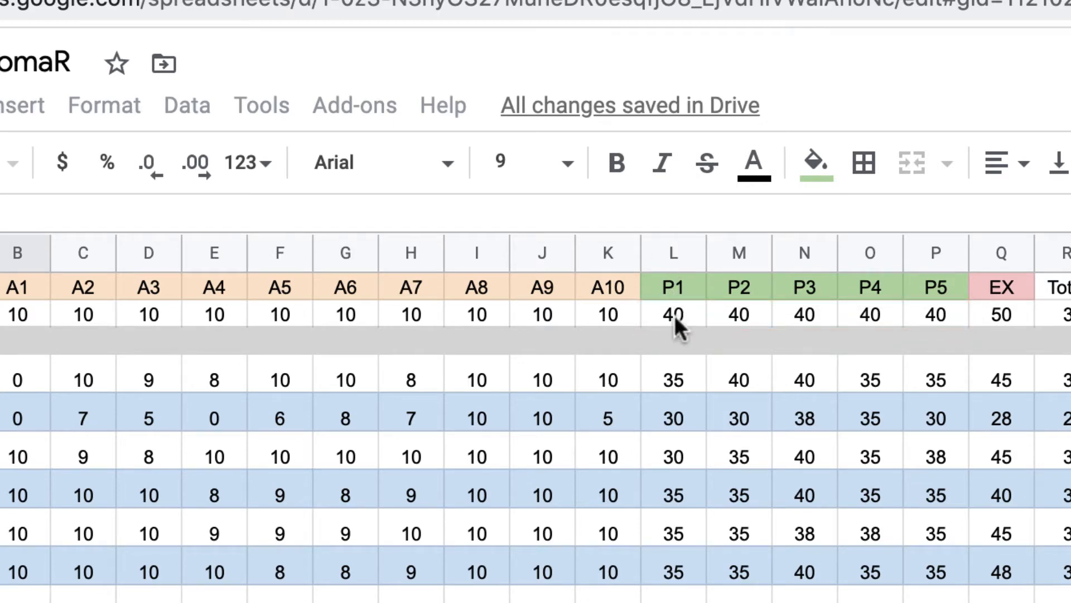
left_click(29, 192)
type("l3")
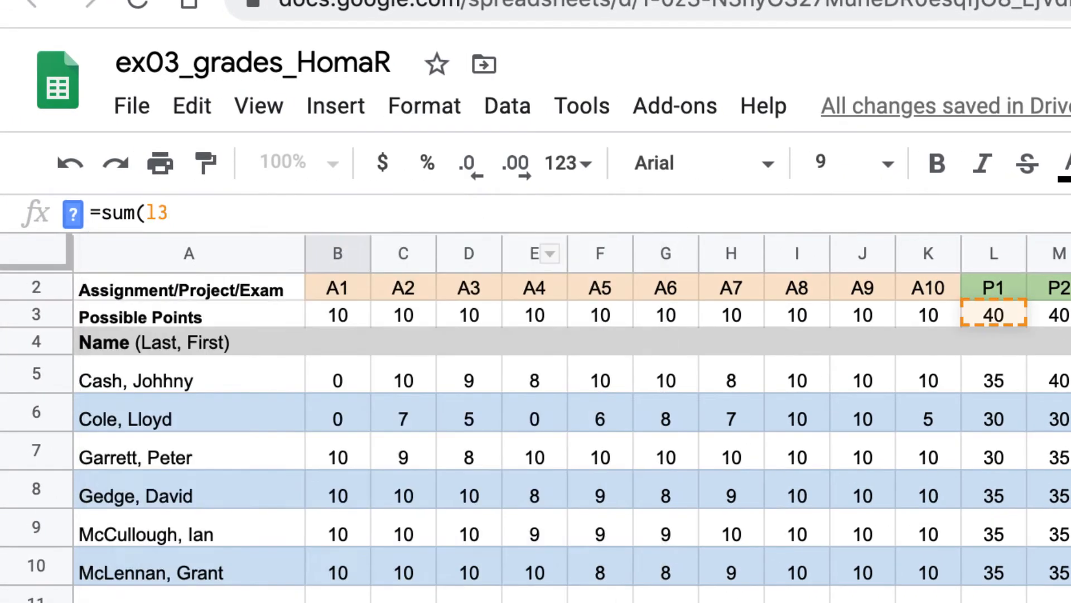
type(":")
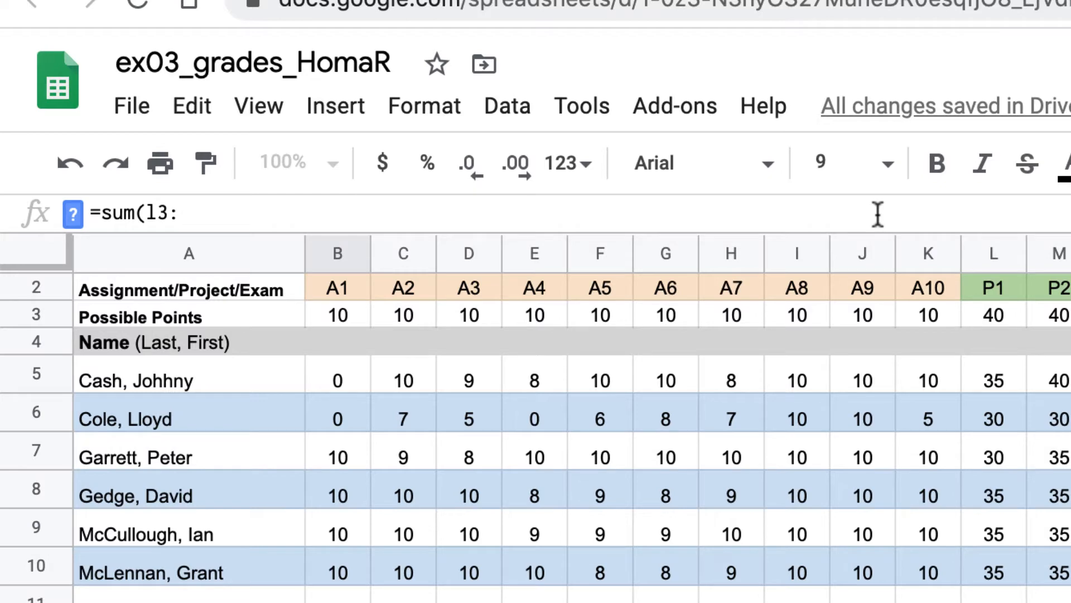
type("p3")
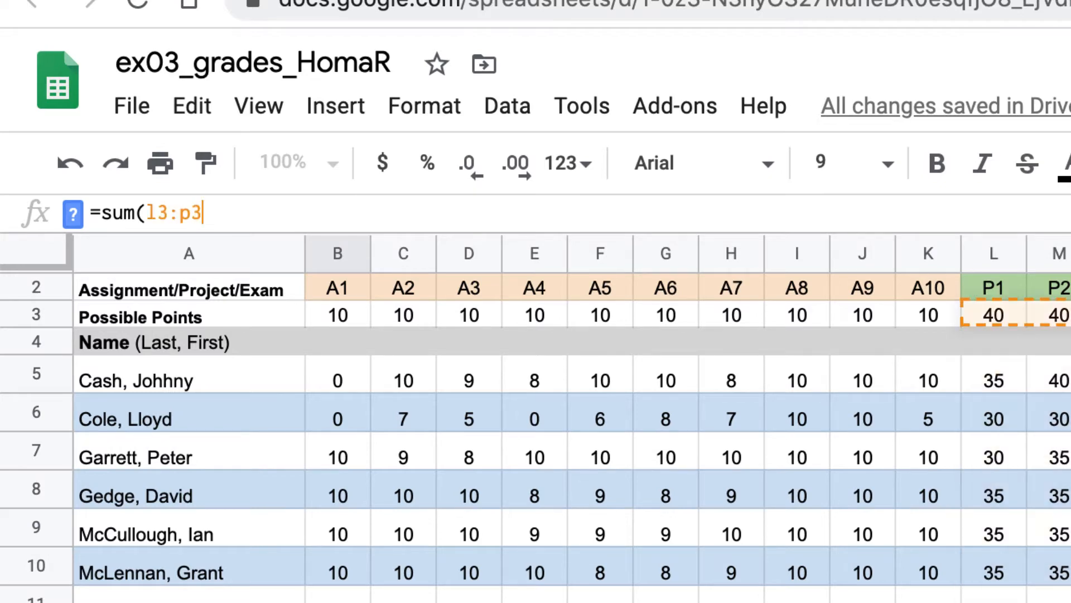
type(")")
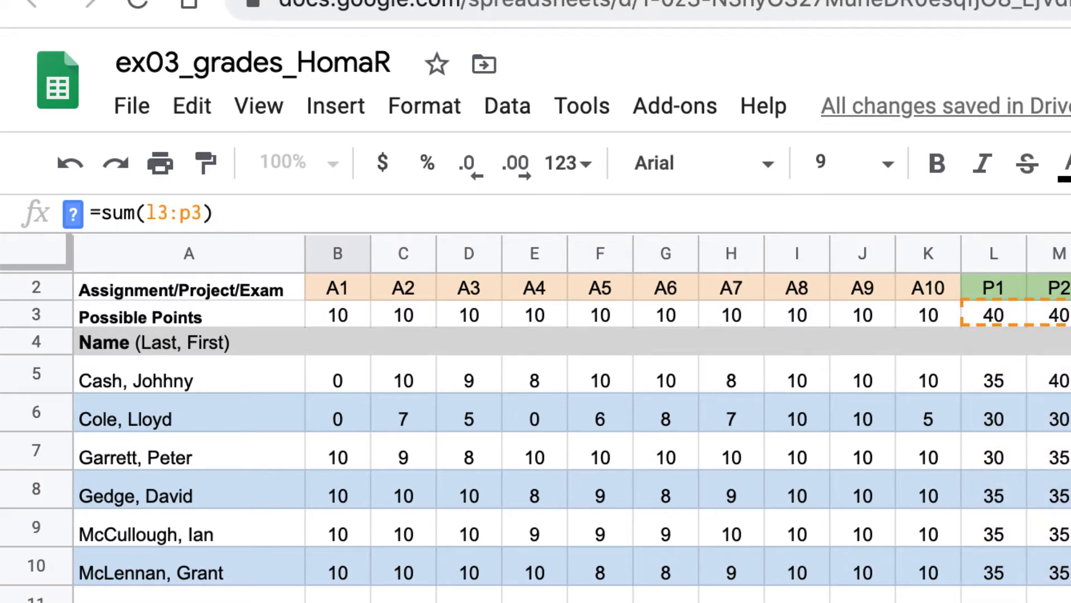
type("/")
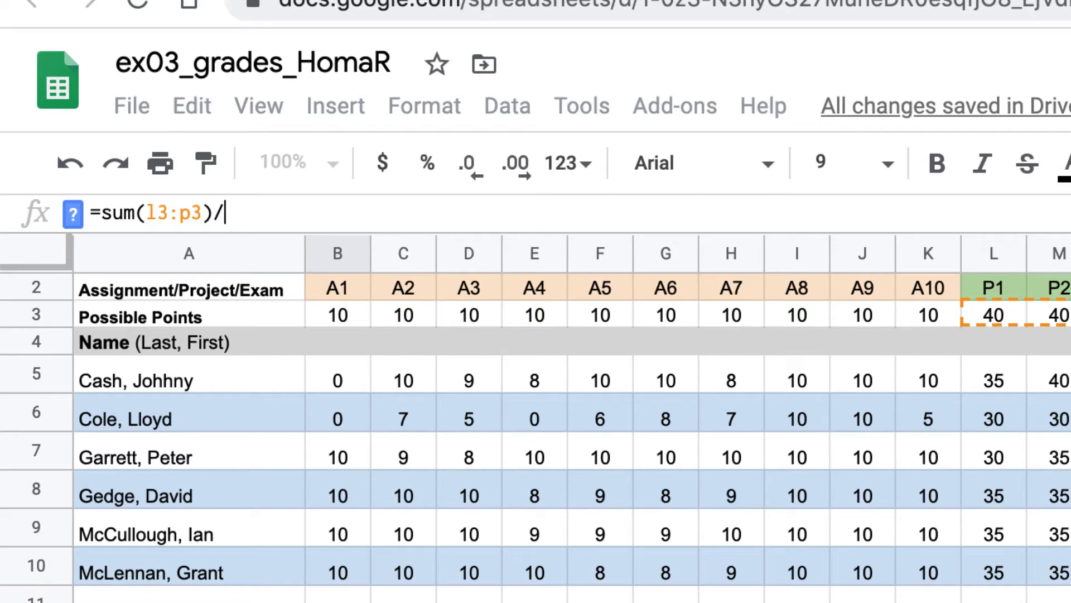
type("r3")
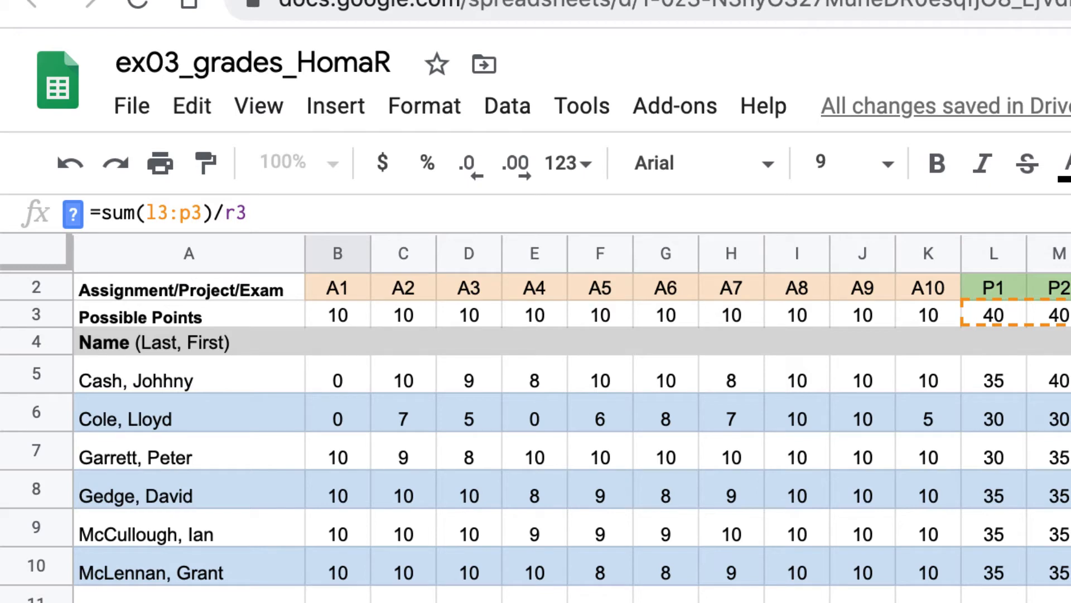
key("Return")
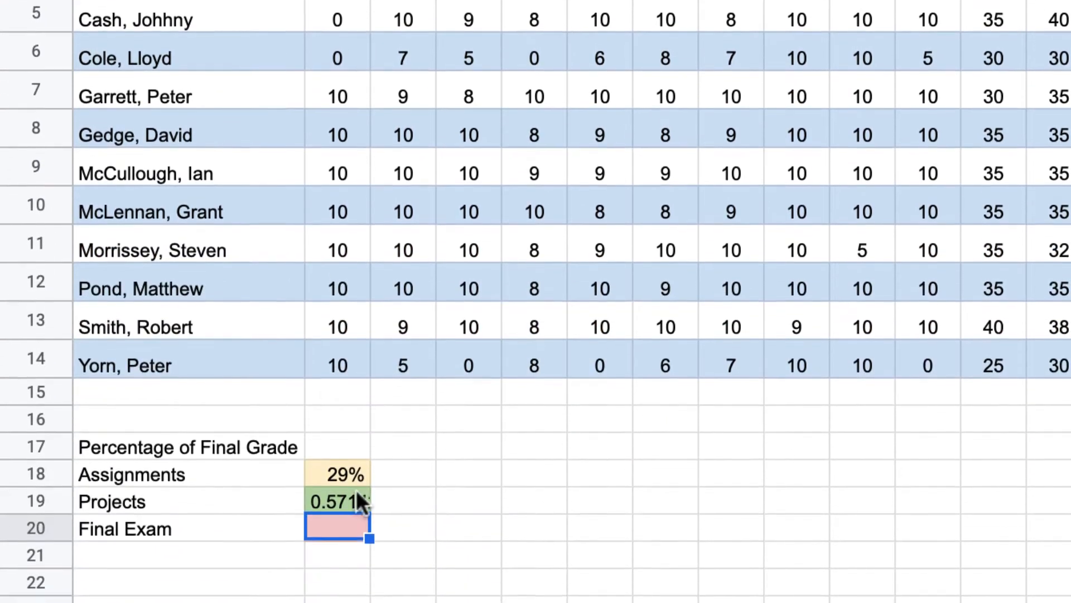
- Format the projects' share in B19 as a percentage without decimal places
left_click(346, 488)
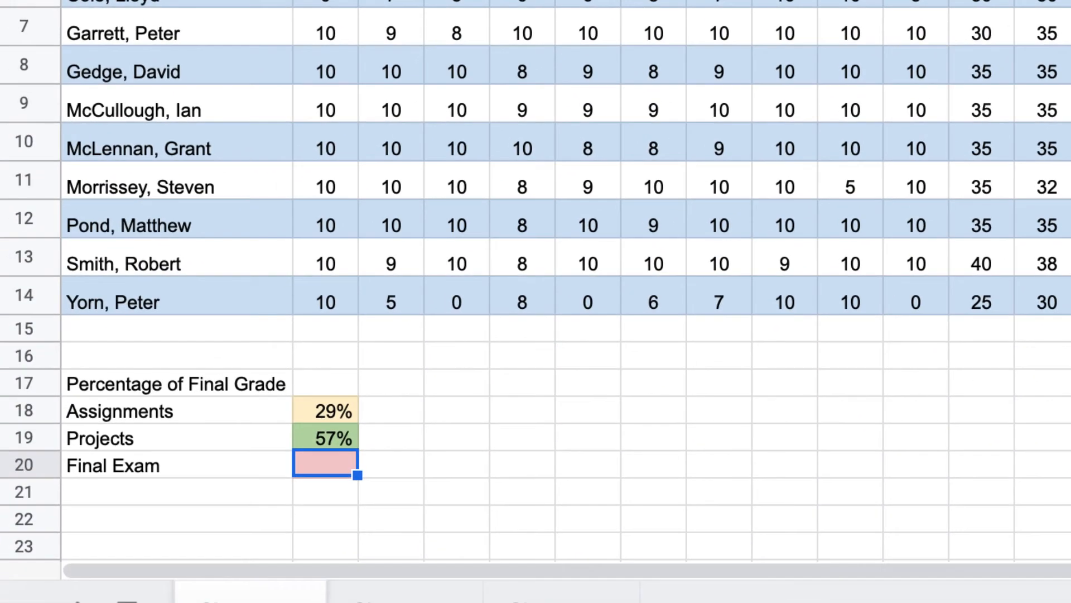
- Enter the formula =sum(q3/r3) in B20 to calculate the final exam's share of the total possible points
type("=sum(")
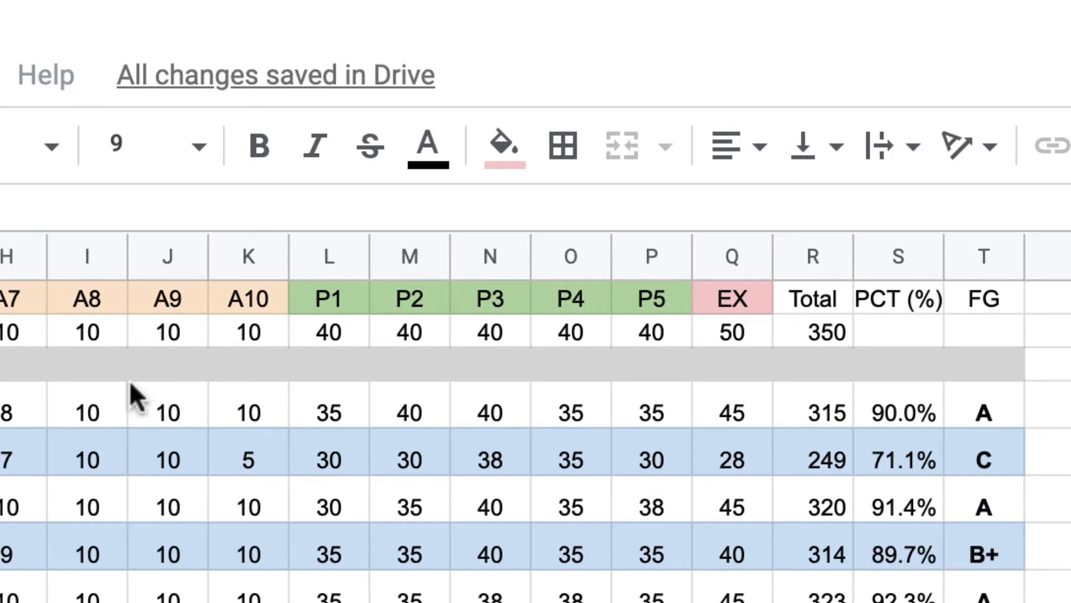
type("q3/")
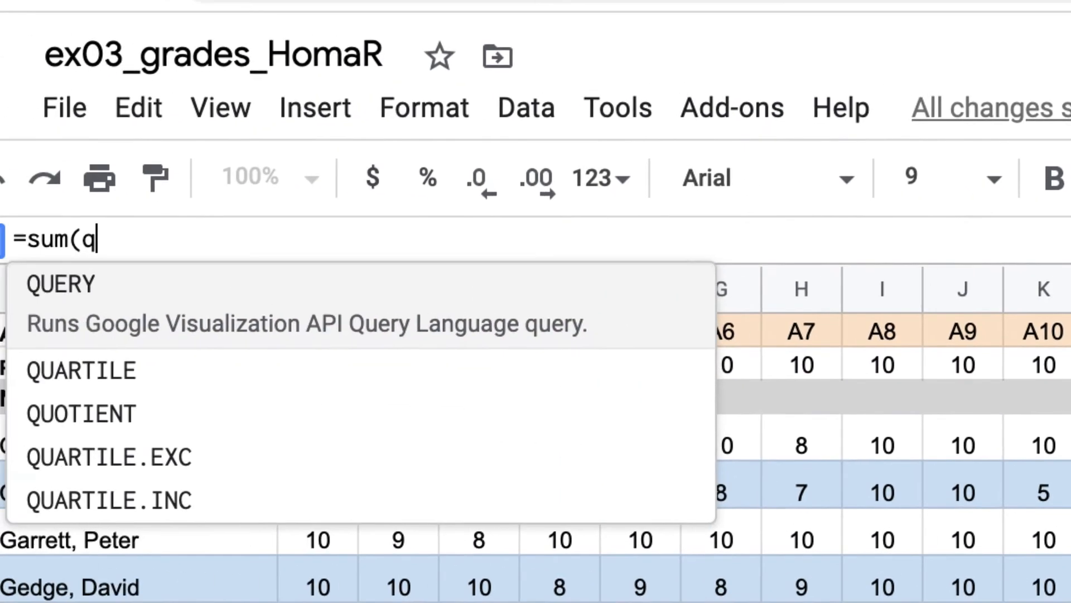
type("r3)")
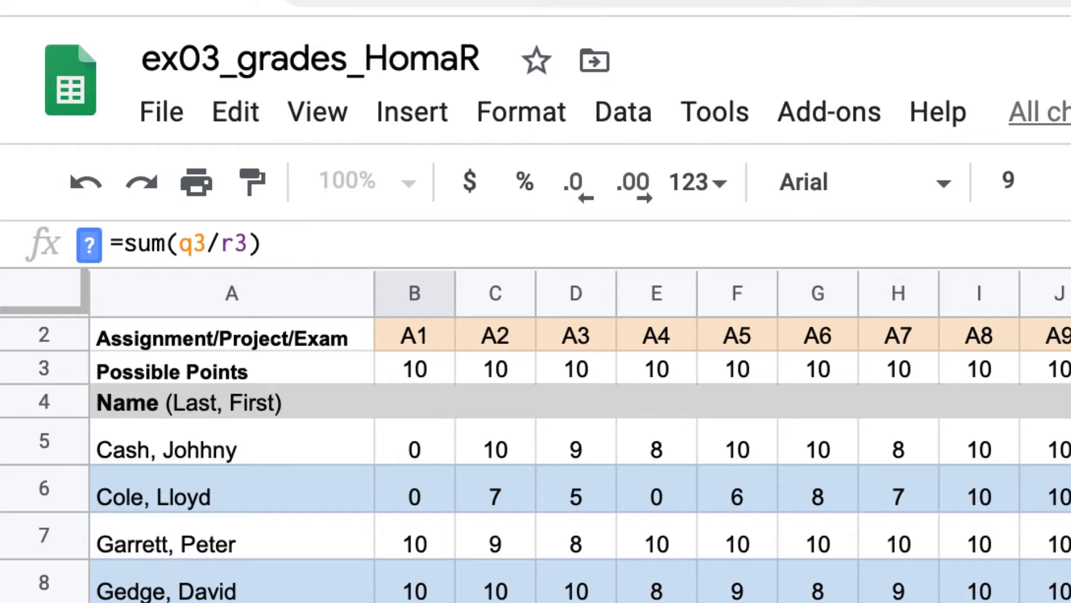
key("Return")
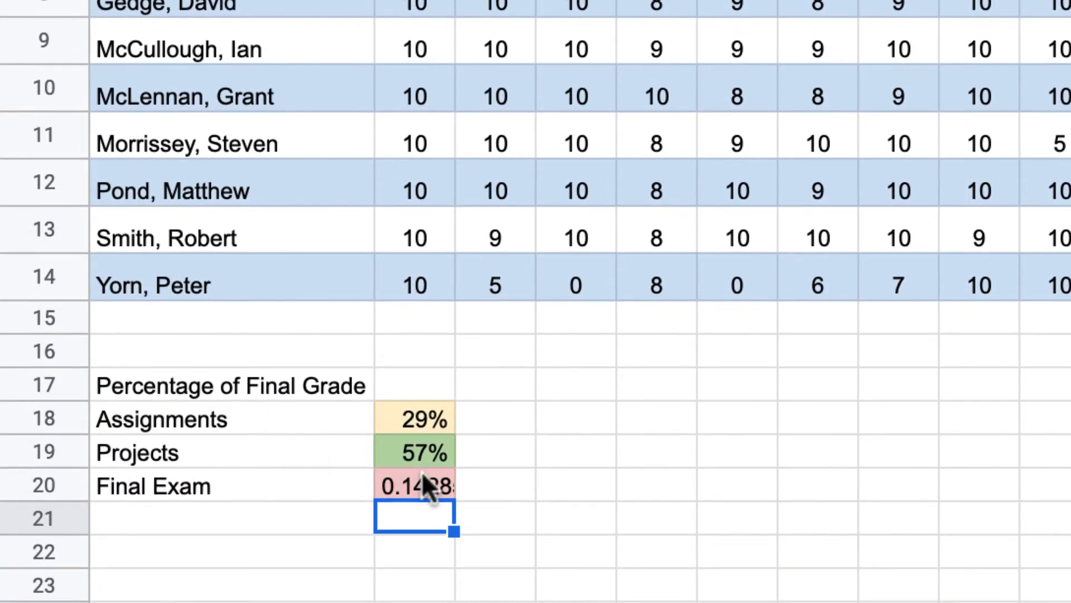
- Format the final exam's share in B20 as a percentage without decimal places
left_click(429, 486)
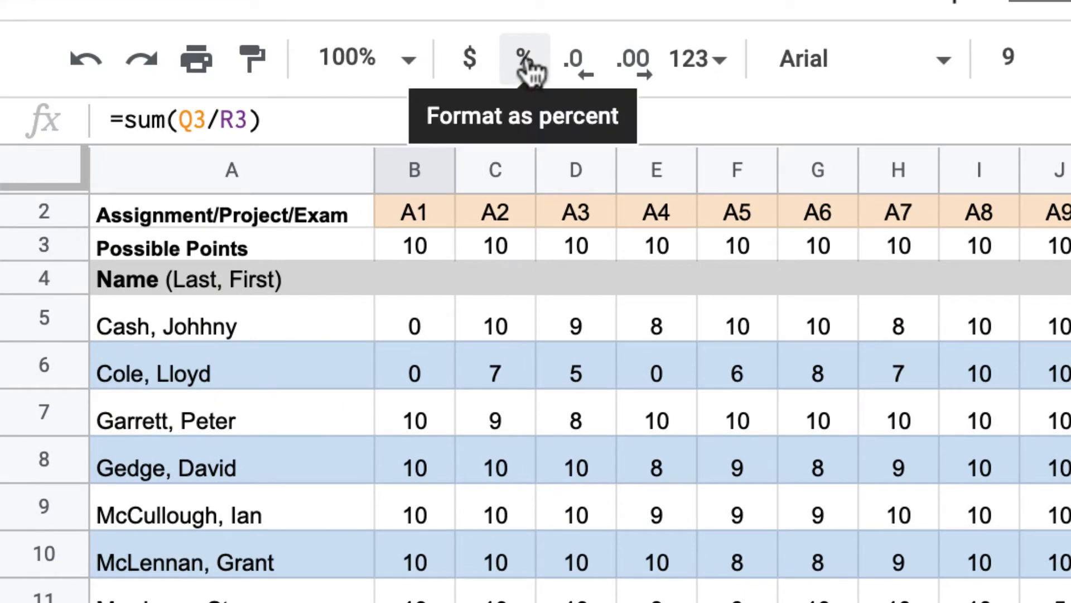
left_click(526, 61)
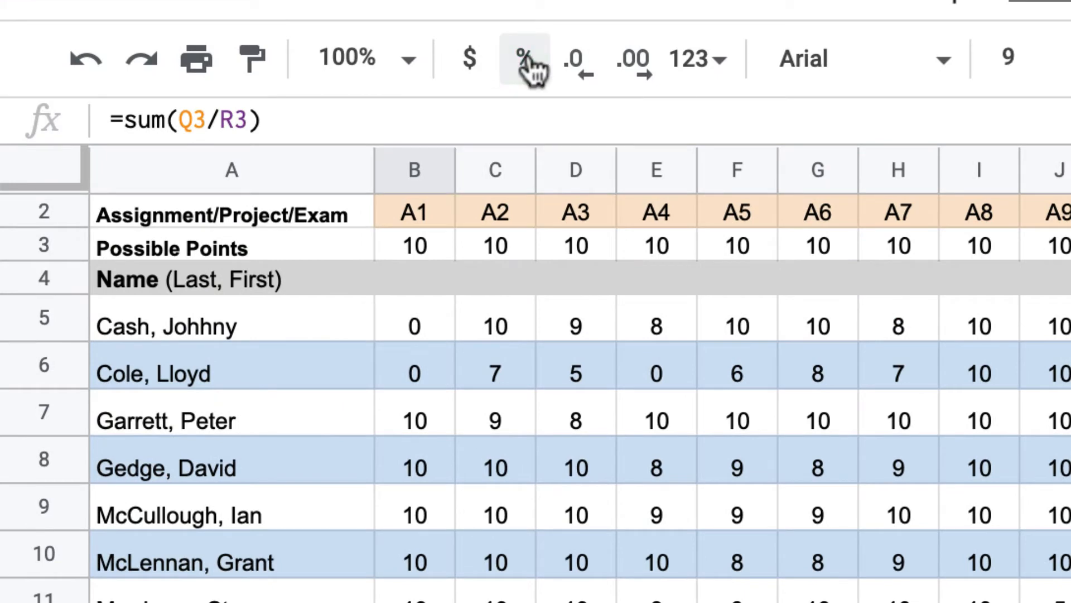
left_click(582, 61)
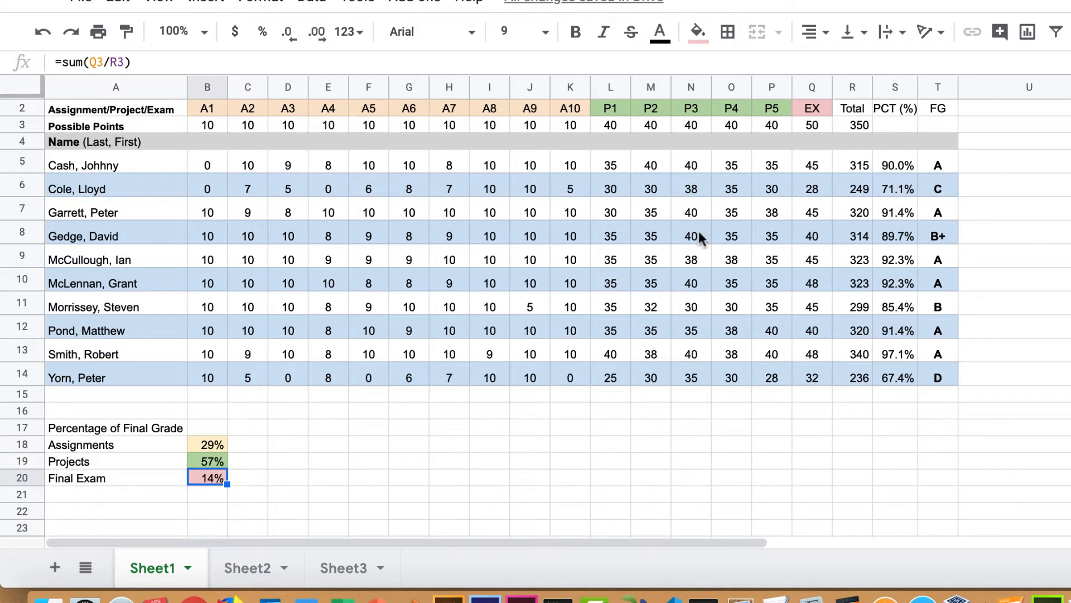
- Open the print setup for the sheet and set landscape orientation with a custom scale of 90%
left_click(84, 6)
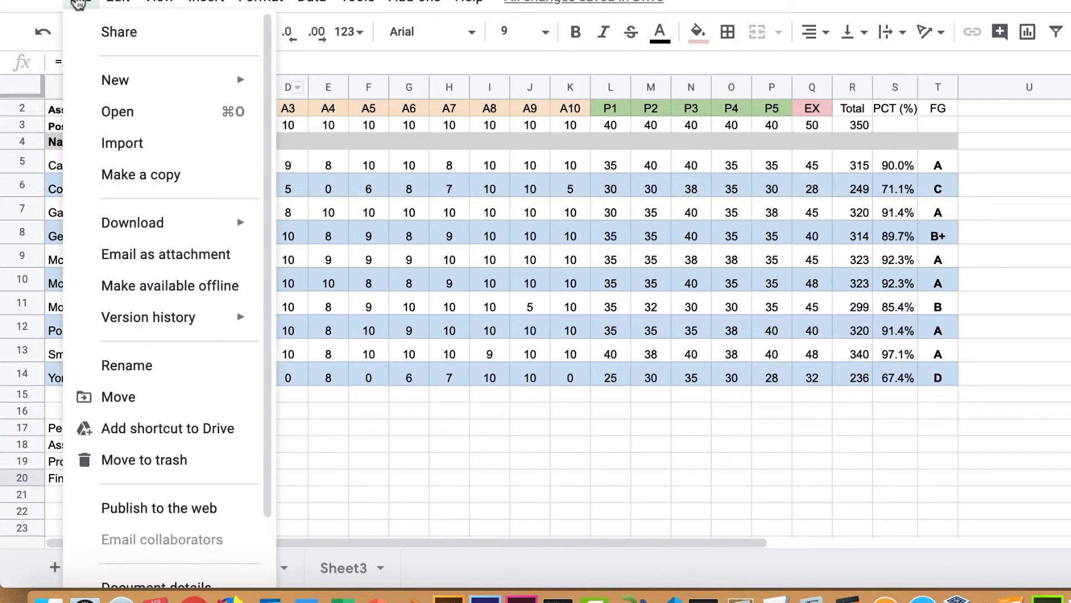
scroll(143, 223, "down", 1)
left_click(120, 568)
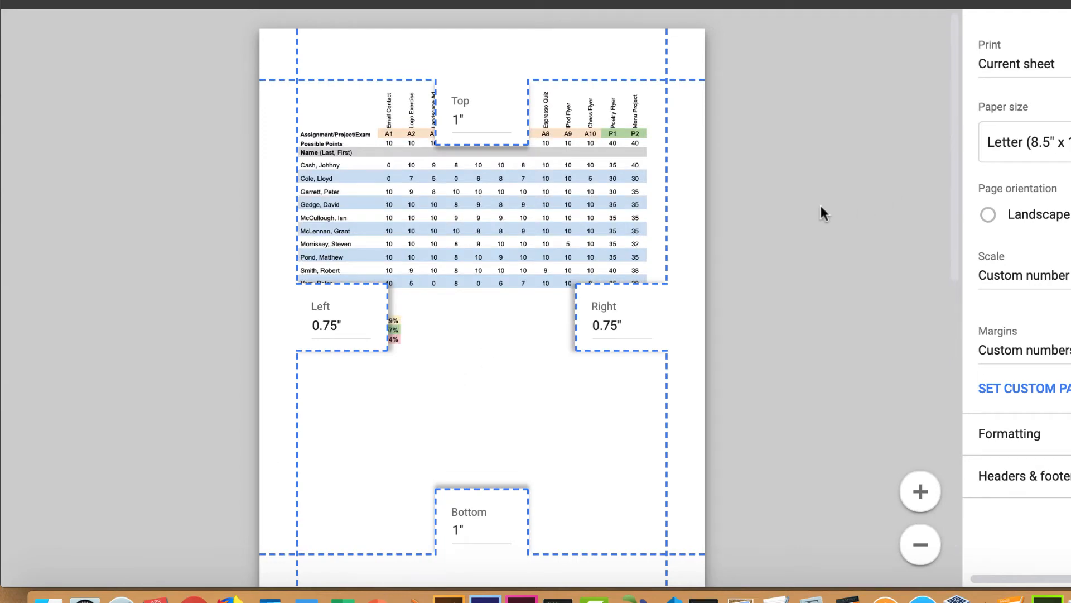
left_click(987, 214)
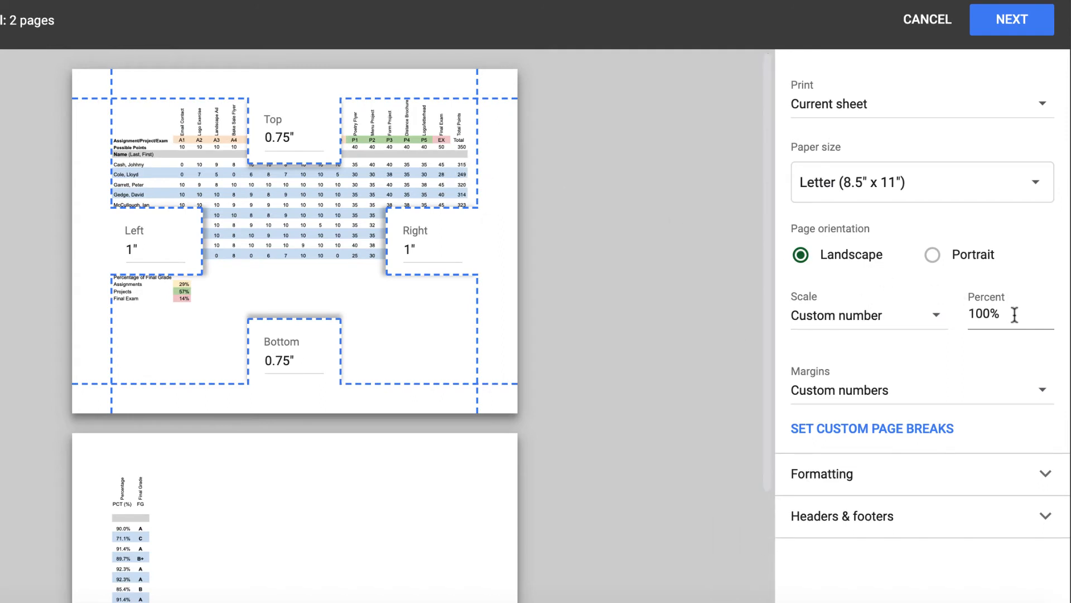
left_click_drag(968, 315, 1001, 305)
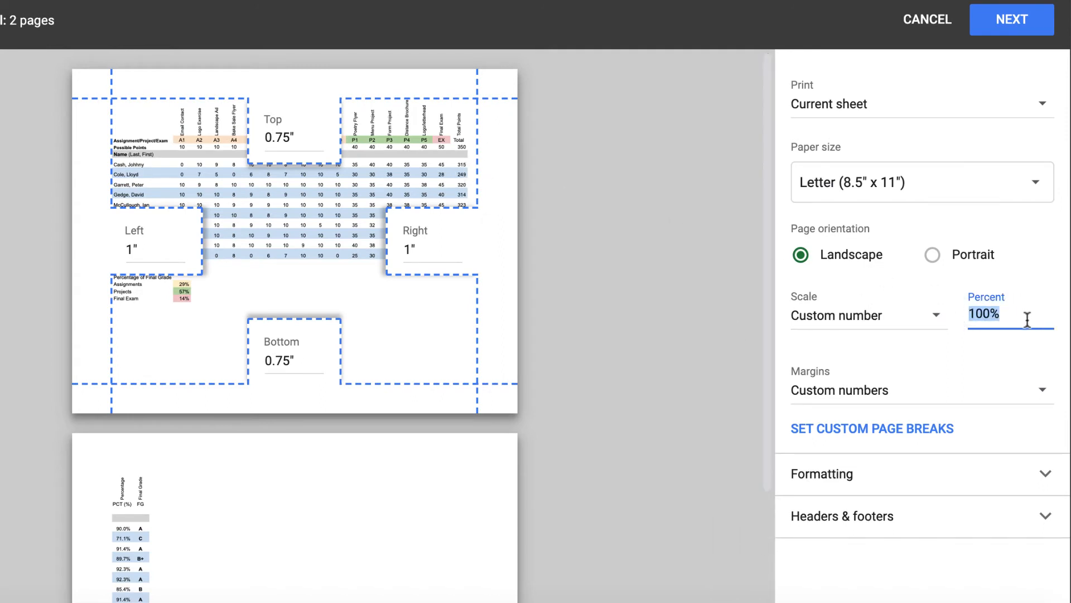
type("90")
left_click(1006, 359)
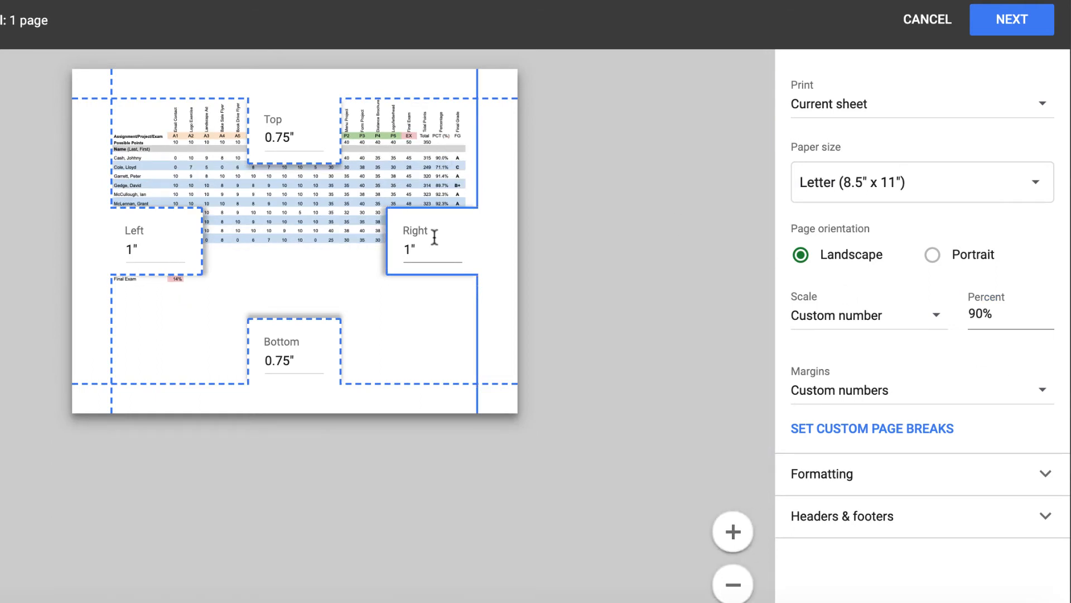
- Include page numbers, workbook title, sheet name and current date in the printed headers and footers, leaving the current time off
left_click(1045, 517)
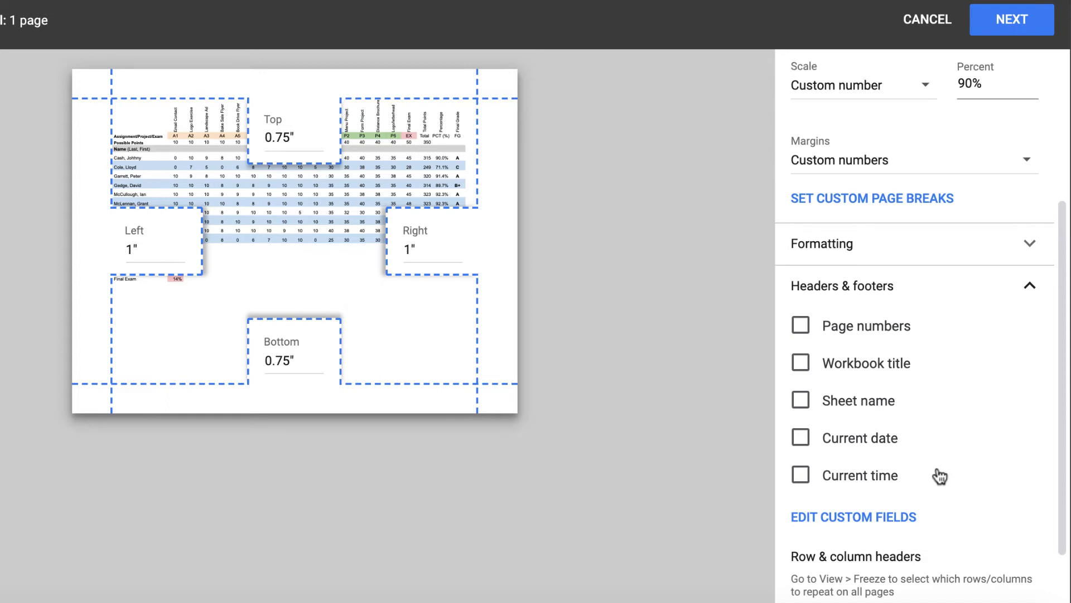
scroll(868, 414, "down", 1)
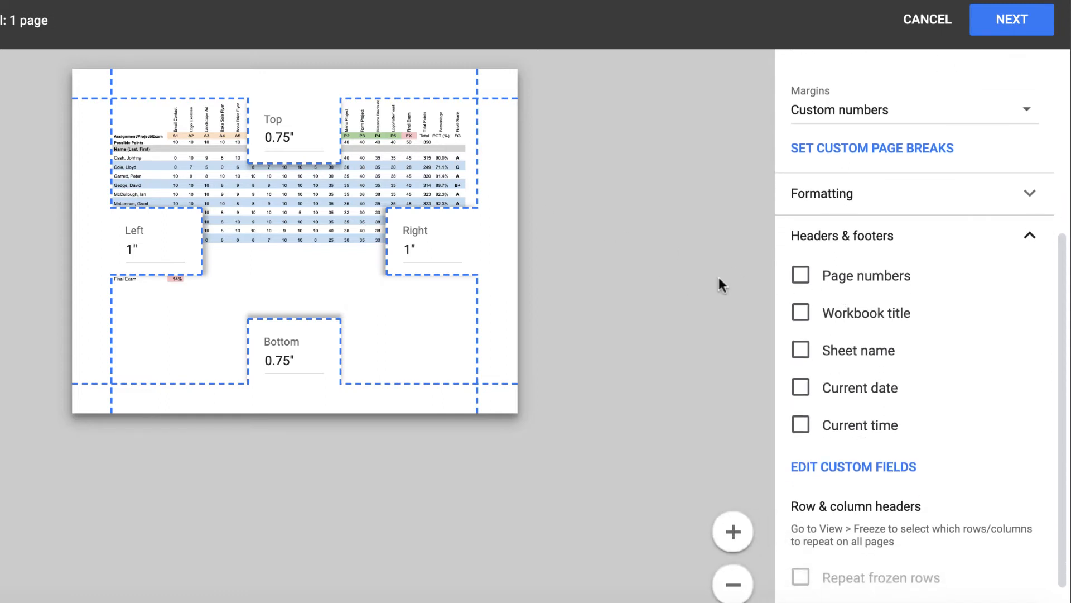
left_click(802, 352)
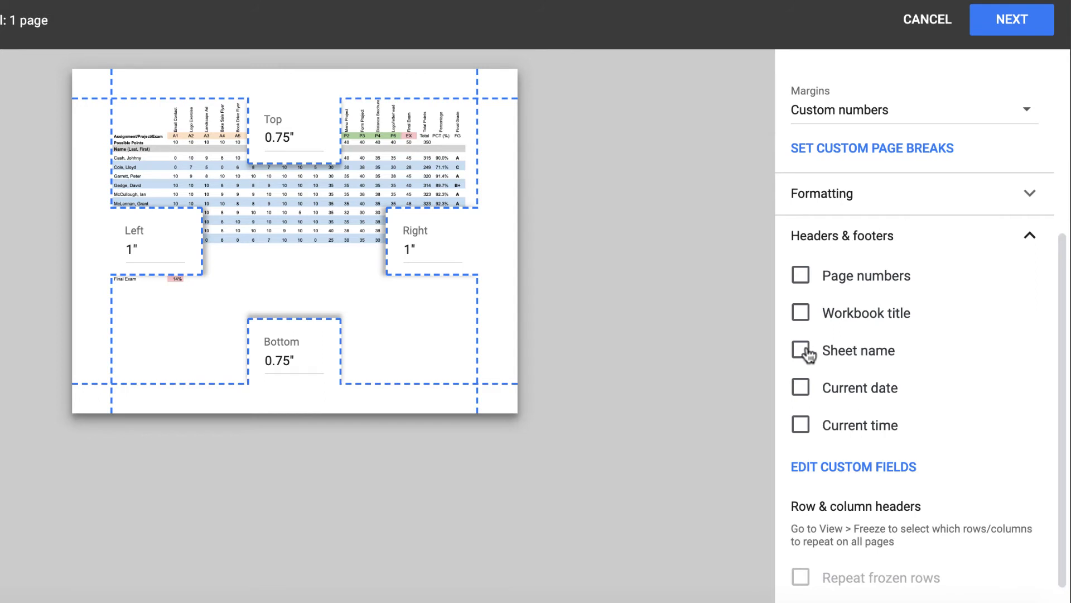
left_click(802, 315)
left_click(801, 277)
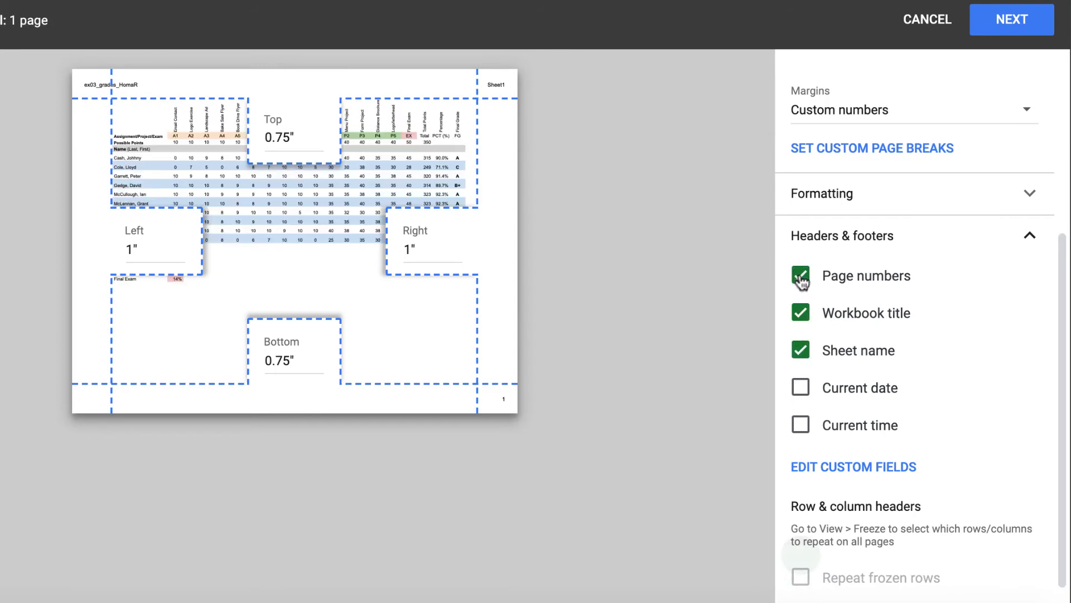
left_click(802, 389)
left_click(803, 426)
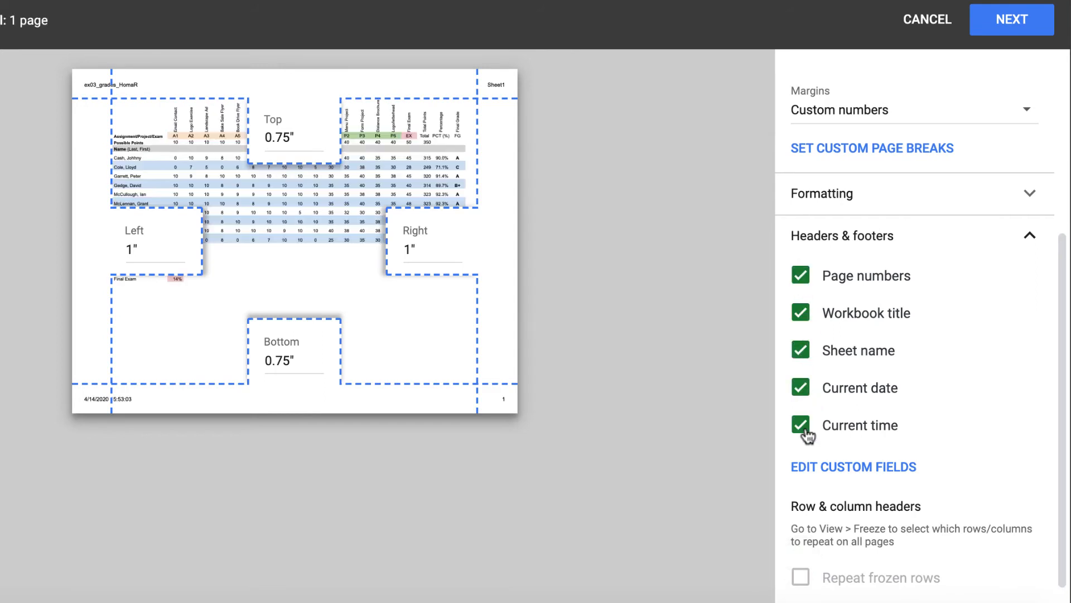
left_click(807, 434)
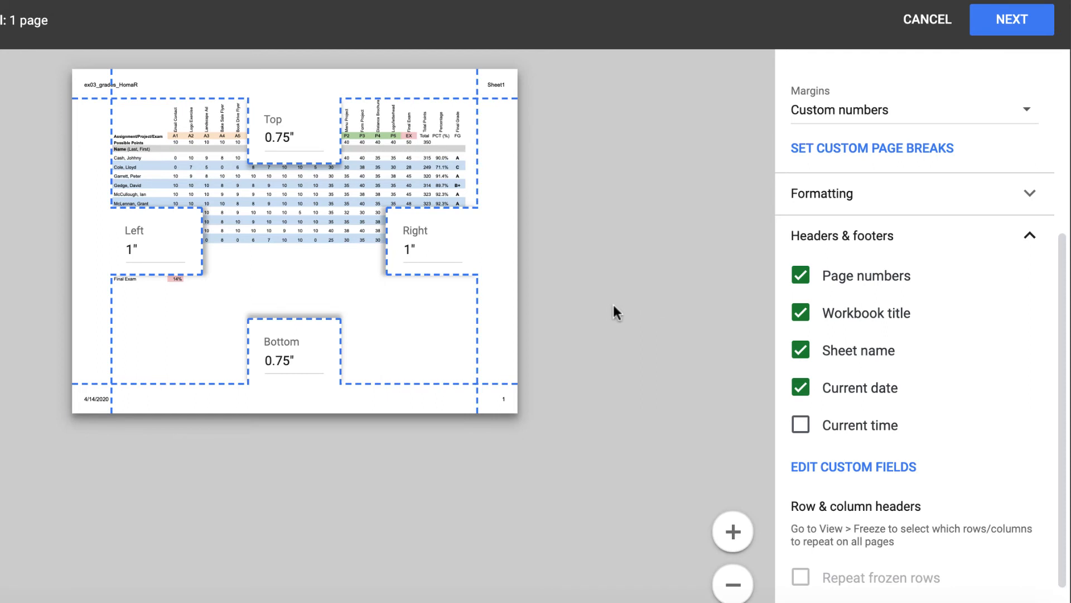
- Narrow the printout's right margin to about 0.51" and its left margin to about 0.44"
scroll(871, 357, "down", 1)
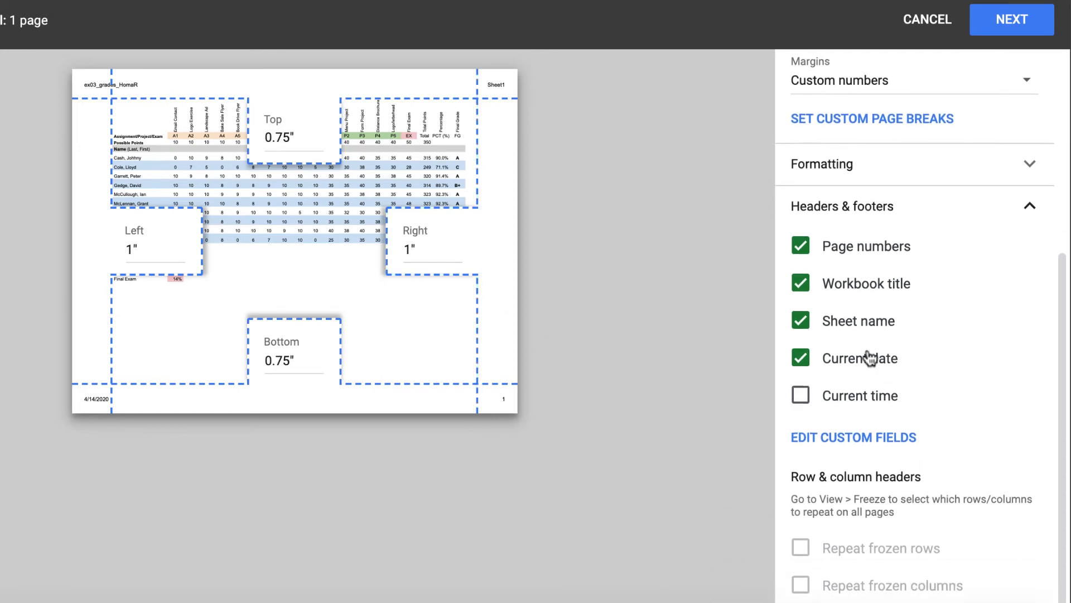
scroll(870, 358, "up", 5)
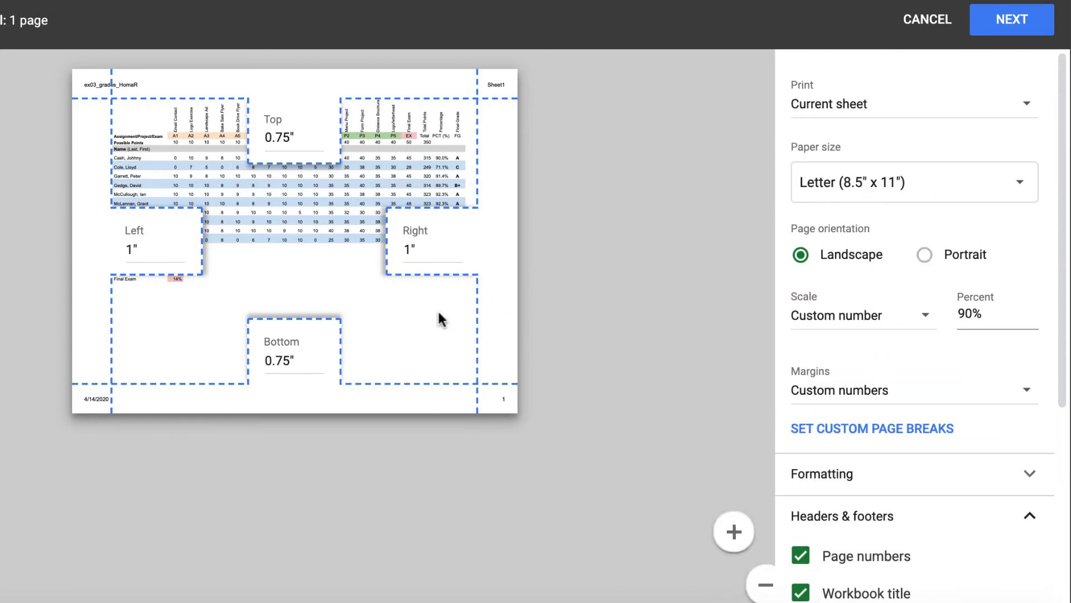
left_click_drag(390, 241, 411, 243)
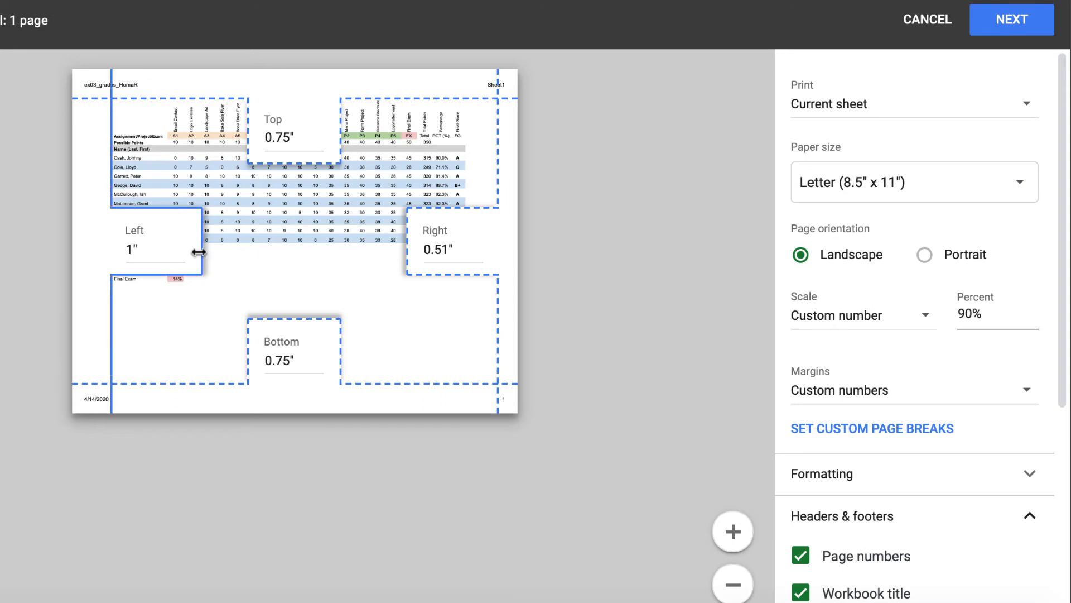
left_click_drag(204, 244, 182, 243)
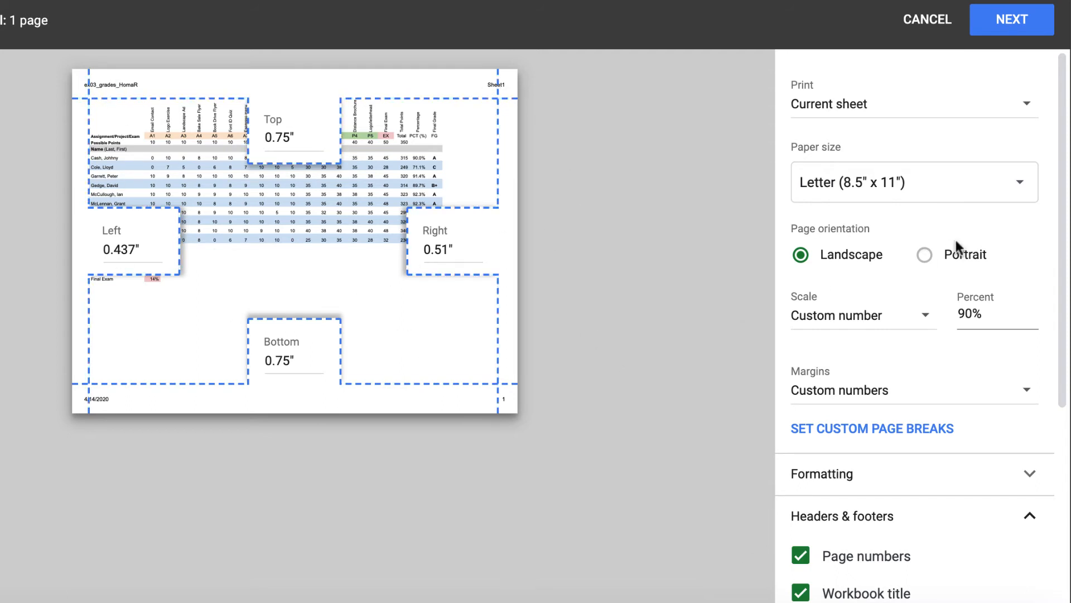
- Preview the printout with Save as PDF as the destination, and cancel the print dialog without saving
scroll(945, 249, "down", 5)
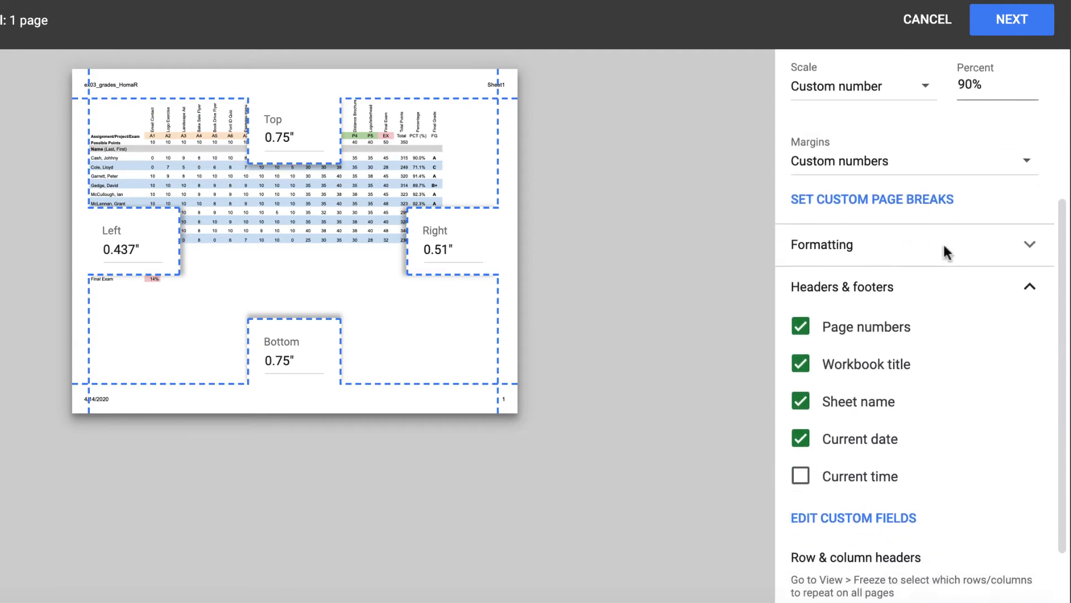
scroll(946, 254, "up", 5)
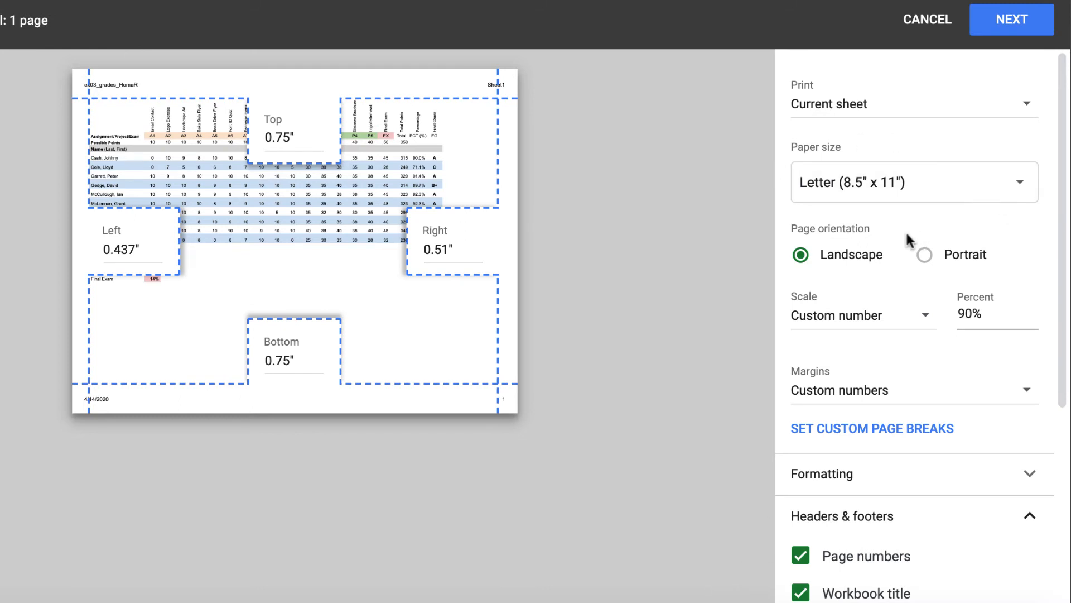
left_click(1016, 21)
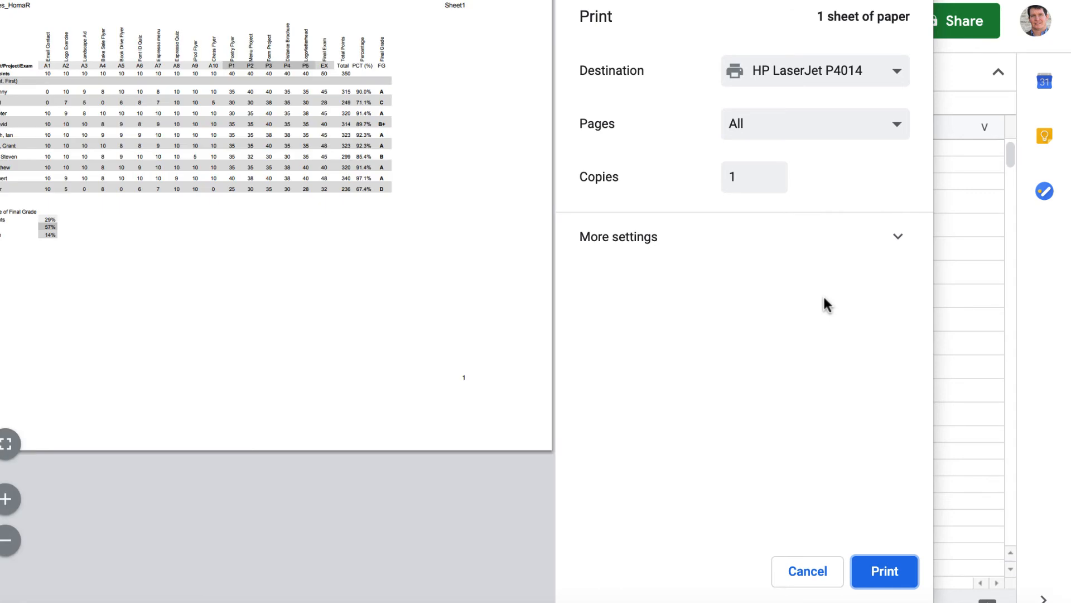
left_click(879, 76)
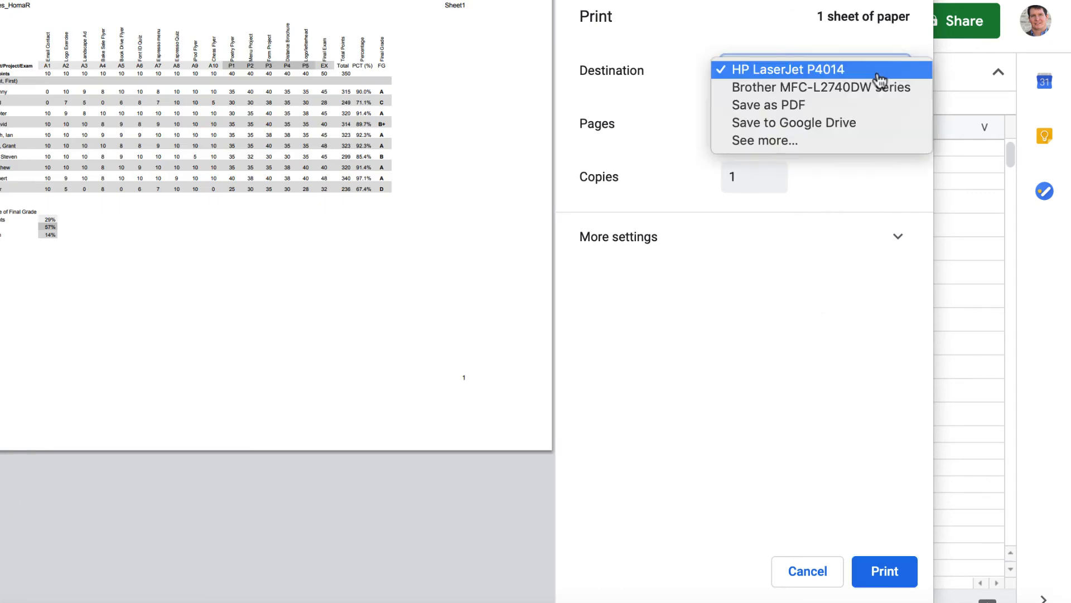
left_click(795, 106)
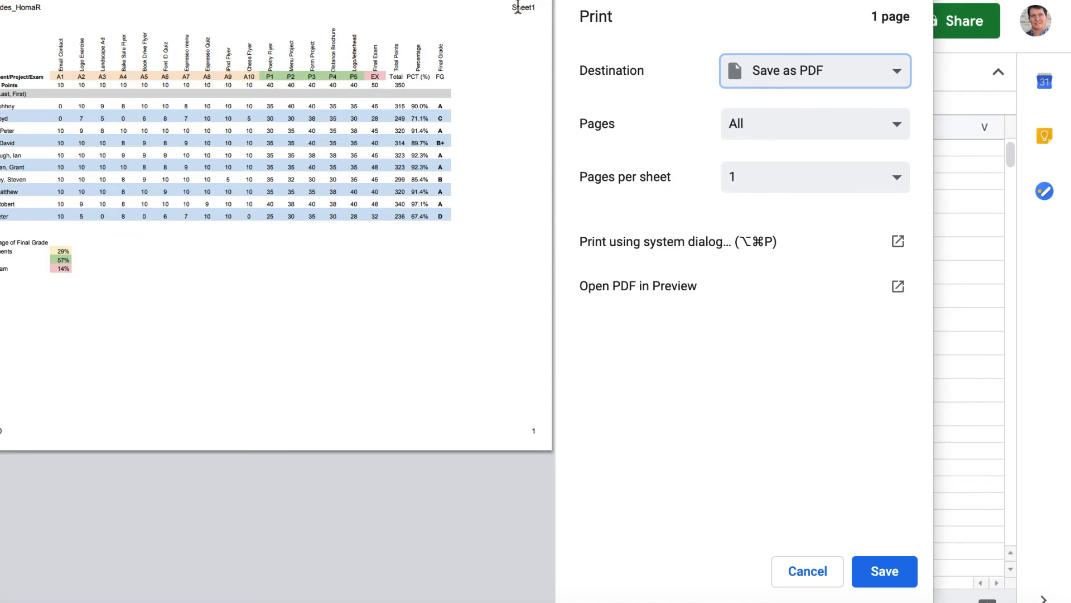
mouse_move(46, 458)
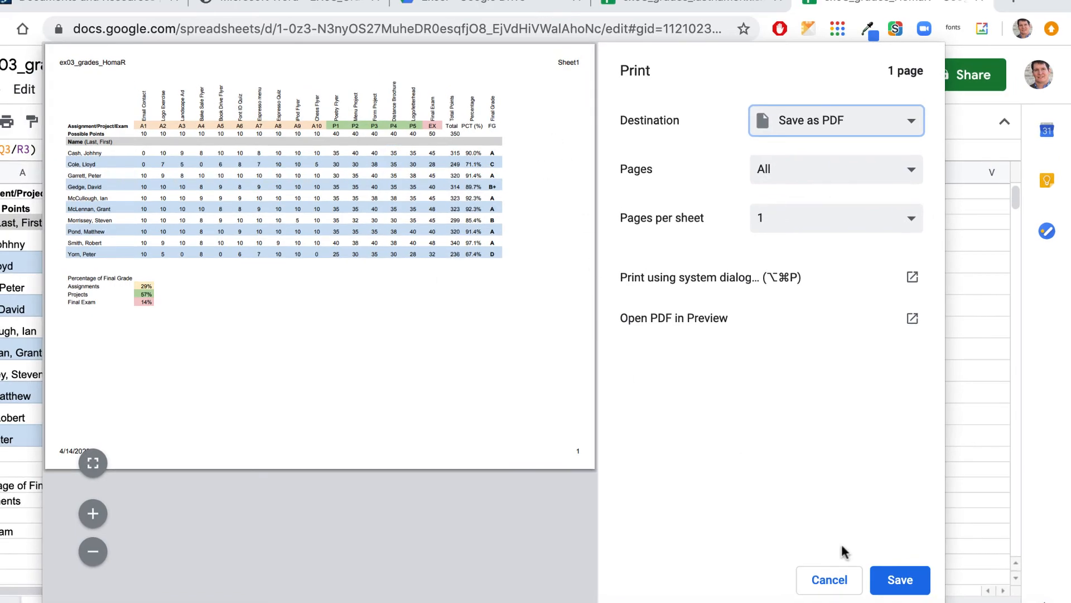
left_click(832, 580)
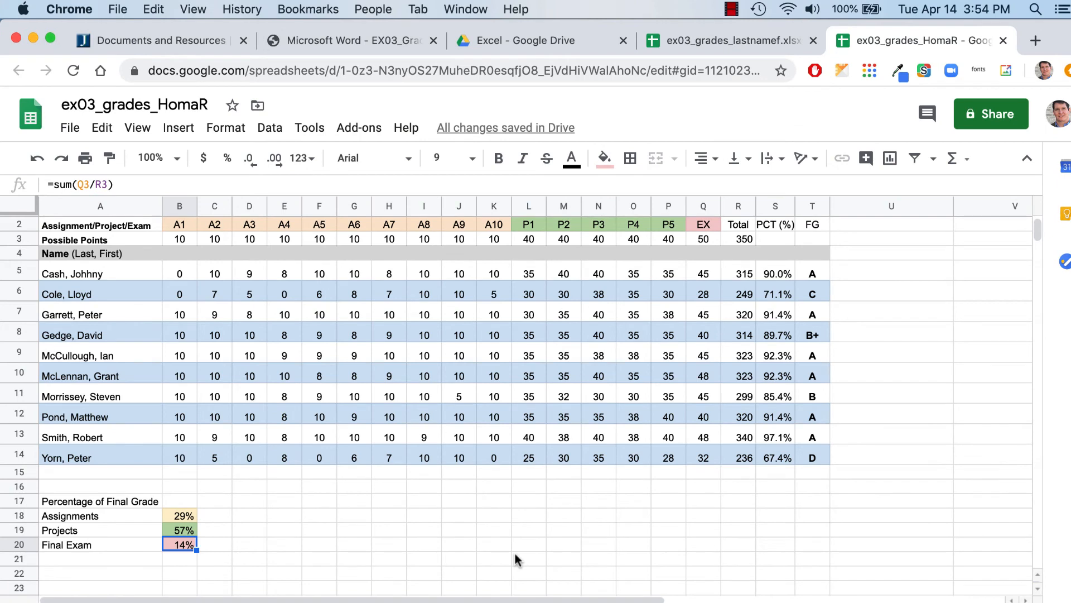
- Check the formulas in the grade-share cells B18:B20 and in the students' PCT (%) and Total columns
left_click(183, 514)
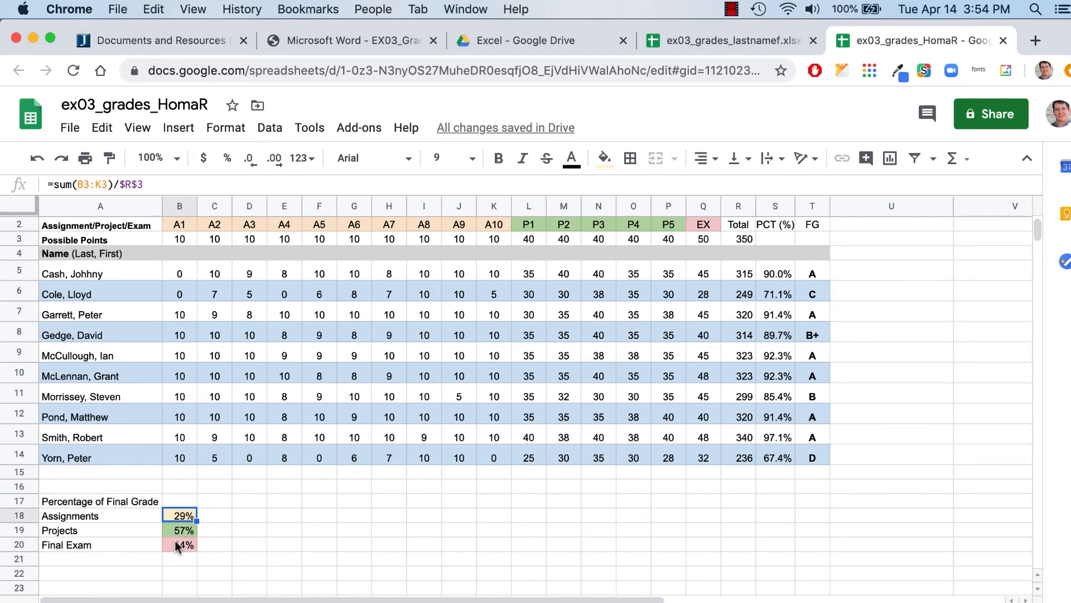
left_click(180, 533)
left_click(181, 546)
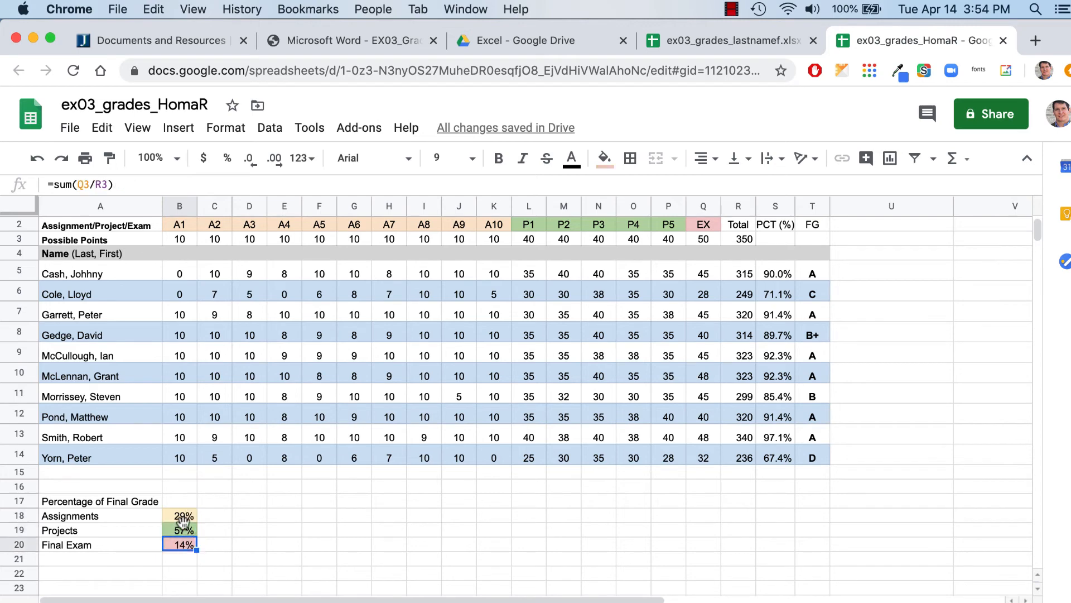
left_click(775, 275)
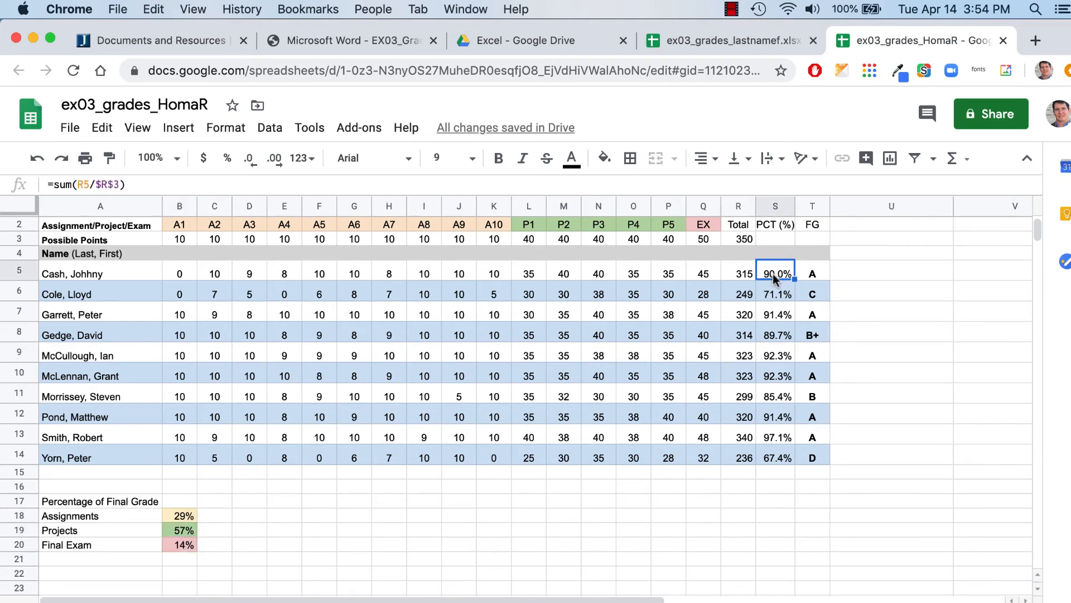
left_click(778, 313)
left_click(779, 355)
left_click(780, 396)
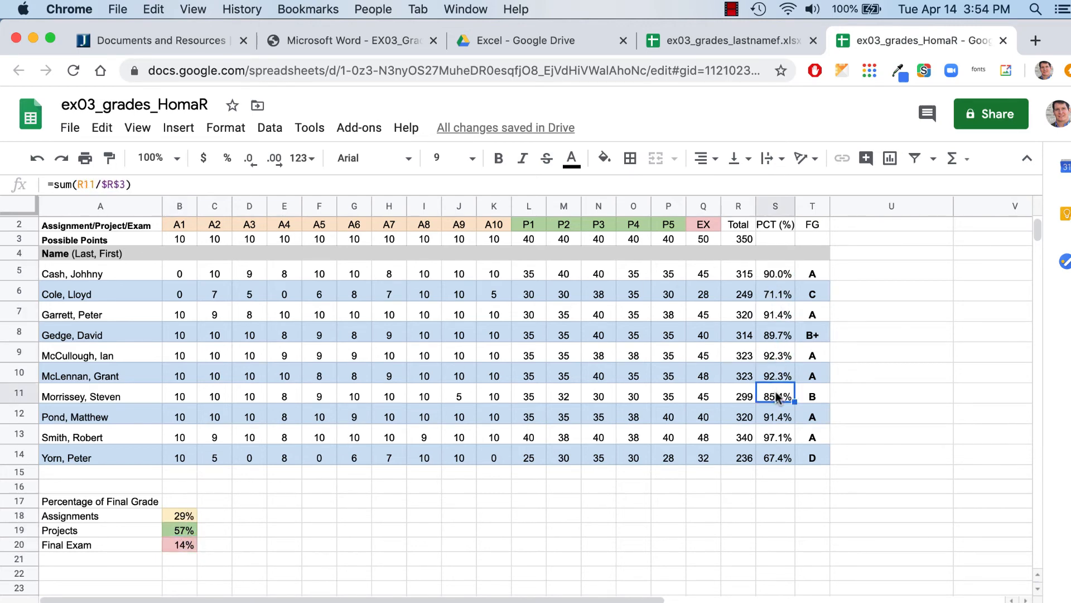
left_click(742, 297)
left_click(744, 337)
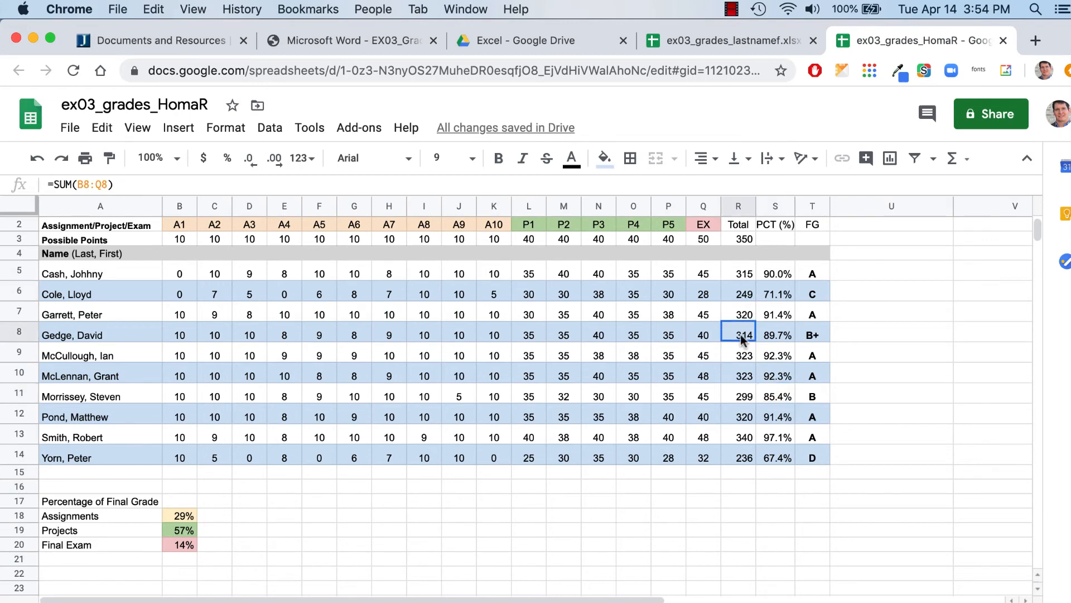
left_click(746, 375)
left_click(746, 401)
left_click(746, 418)
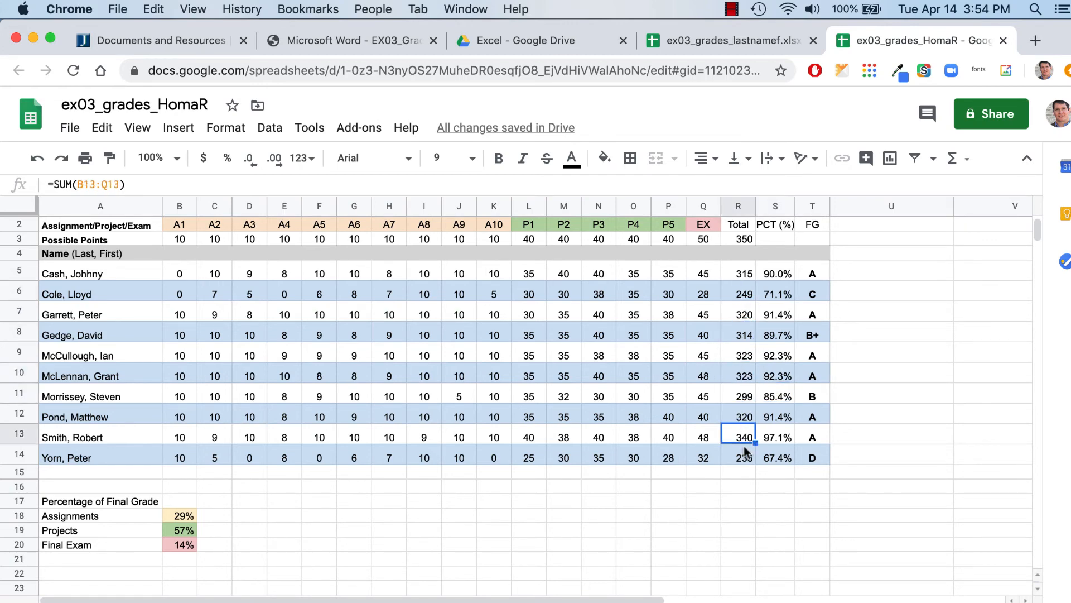
- Check the last student's Total formula, and turn on link sharing so anyone with the link can view the gradebook, copying its link
left_click(746, 453)
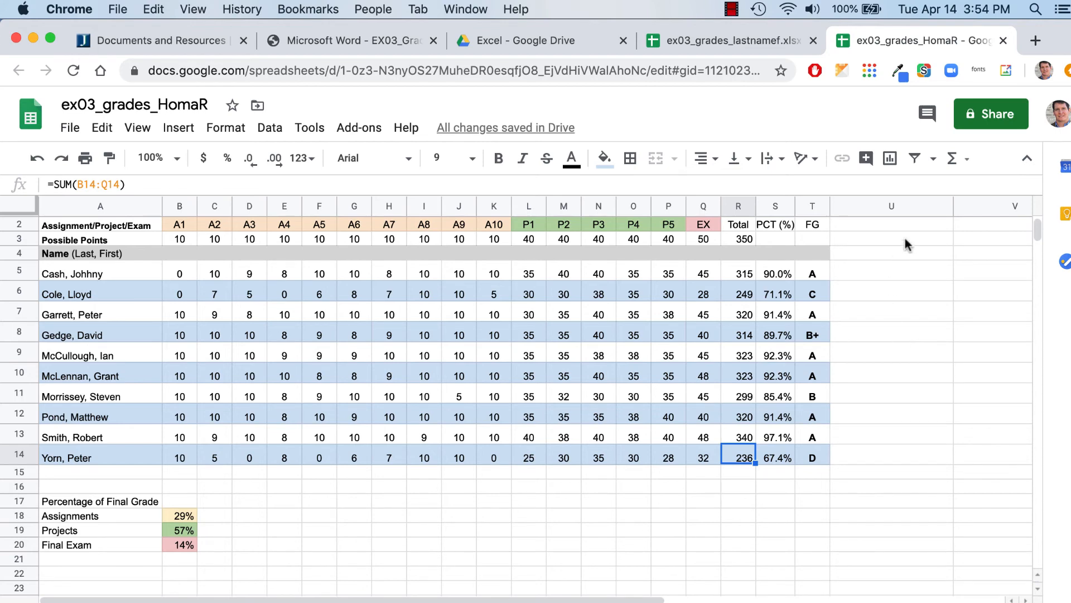
left_click(992, 114)
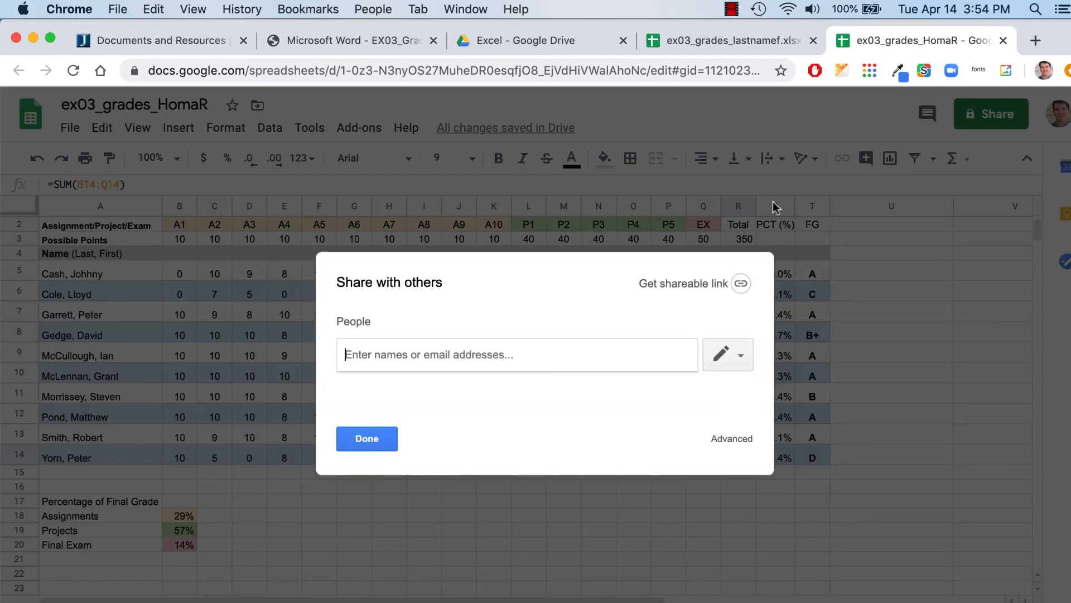
left_click(740, 285)
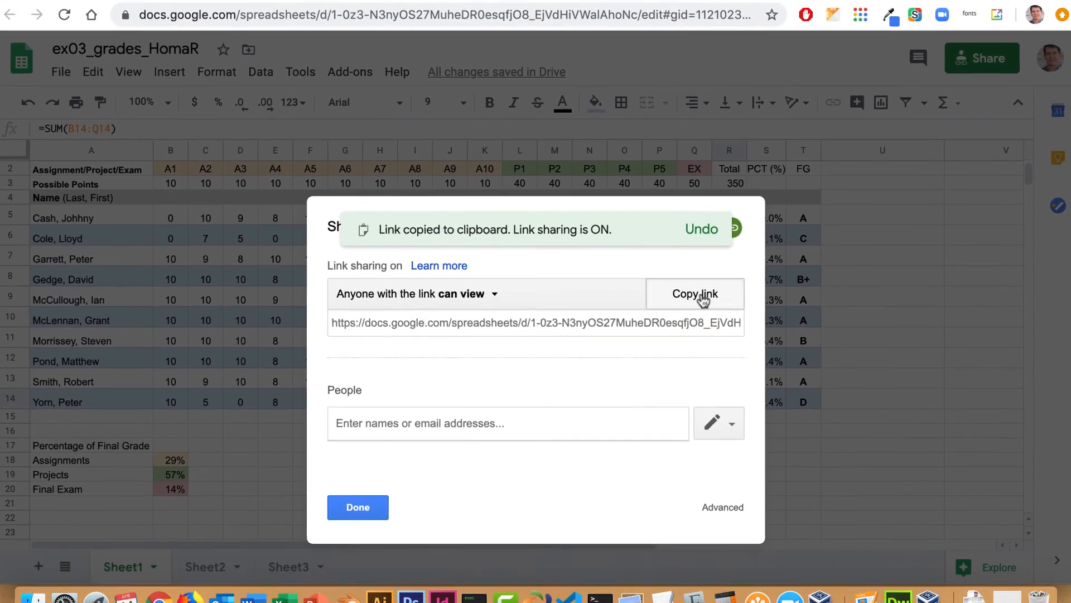
left_click(706, 351)
- Switch to the CSC 102 course site and open the Ex03 Grades exercise in Unit 8 of the coursework
key("ctrl+Tab")
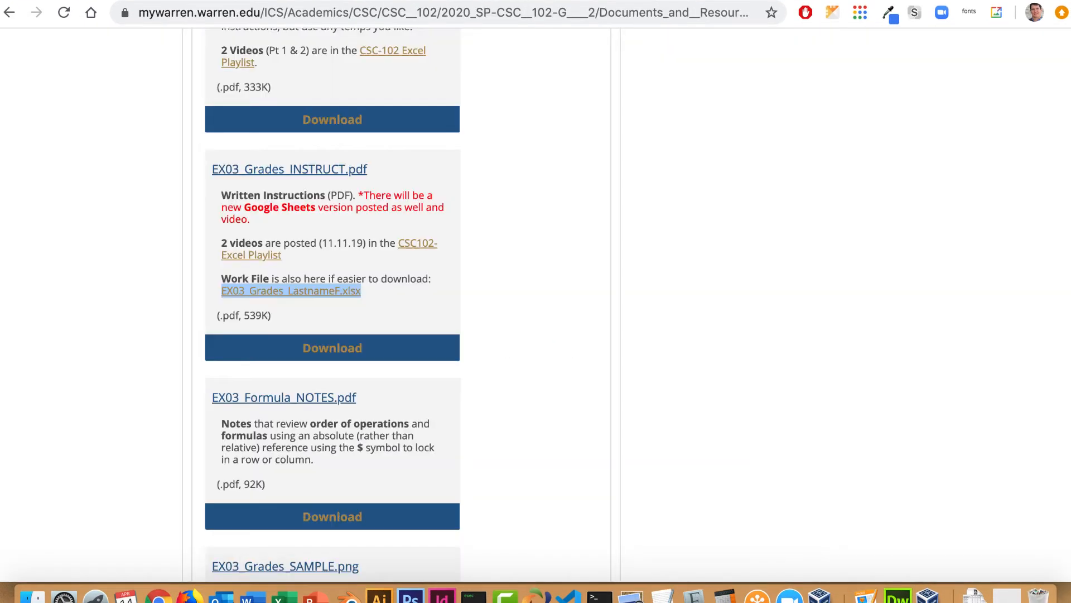
scroll(132, 250, "up", 20)
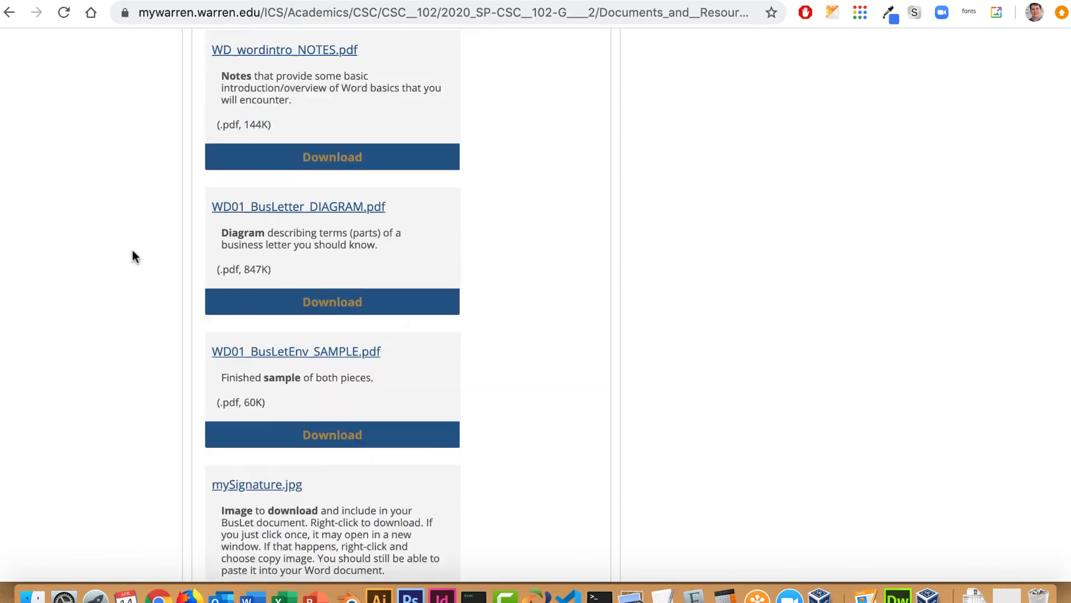
scroll(139, 253, "up", 5)
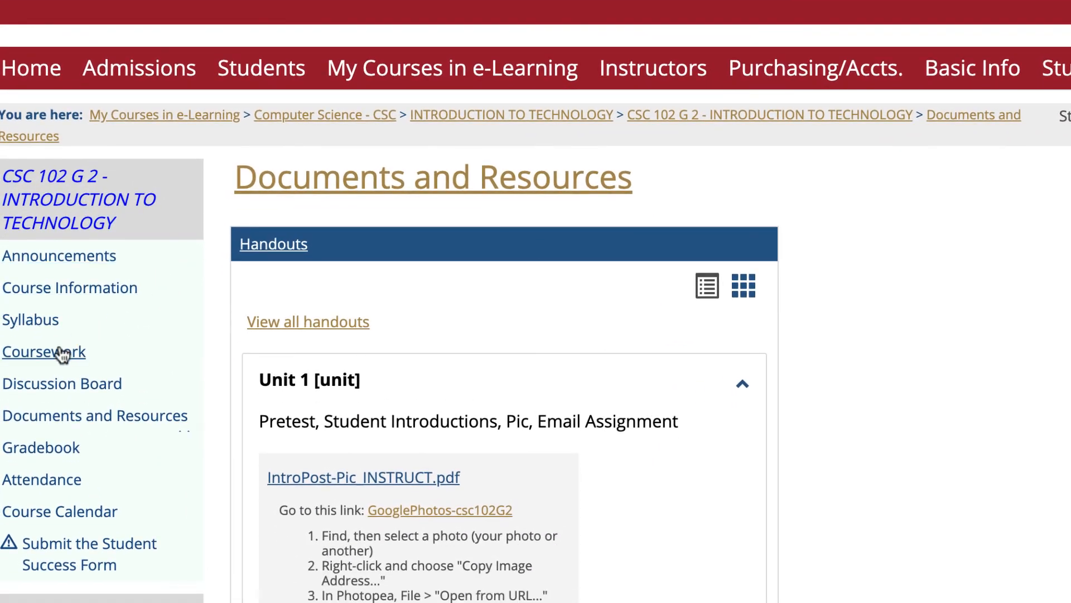
left_click(61, 357)
scroll(541, 319, "down", 20)
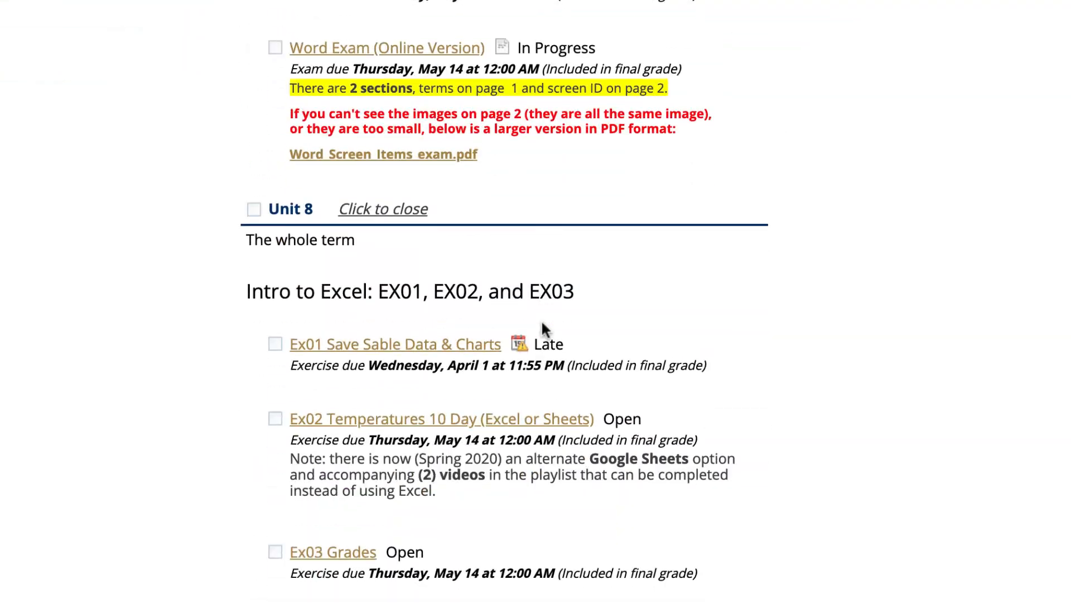
scroll(541, 320, "down", 7)
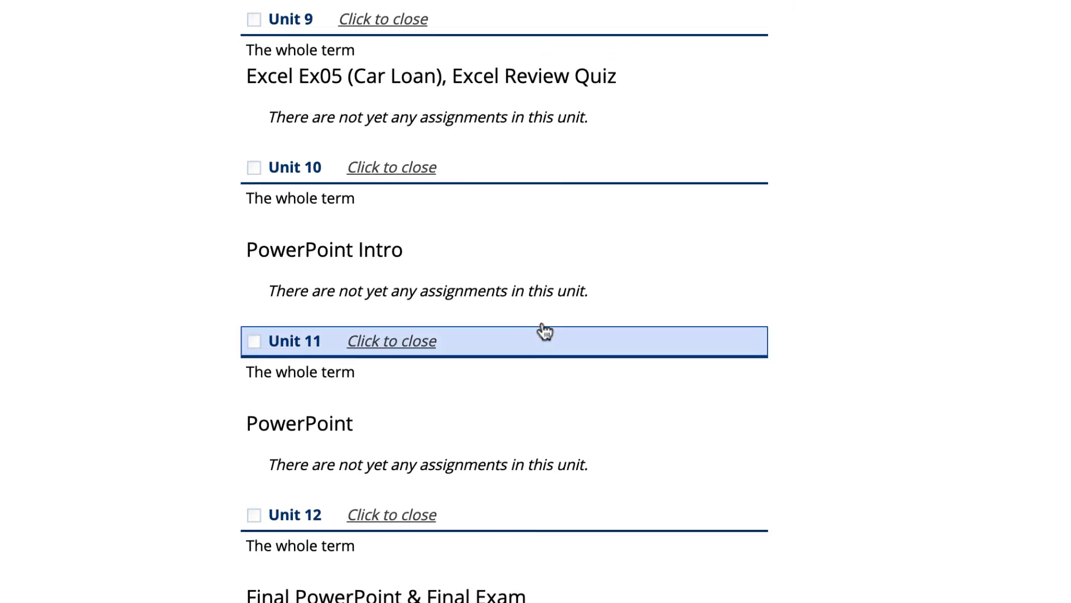
scroll(543, 331, "up", 4)
scroll(544, 331, "up", 7)
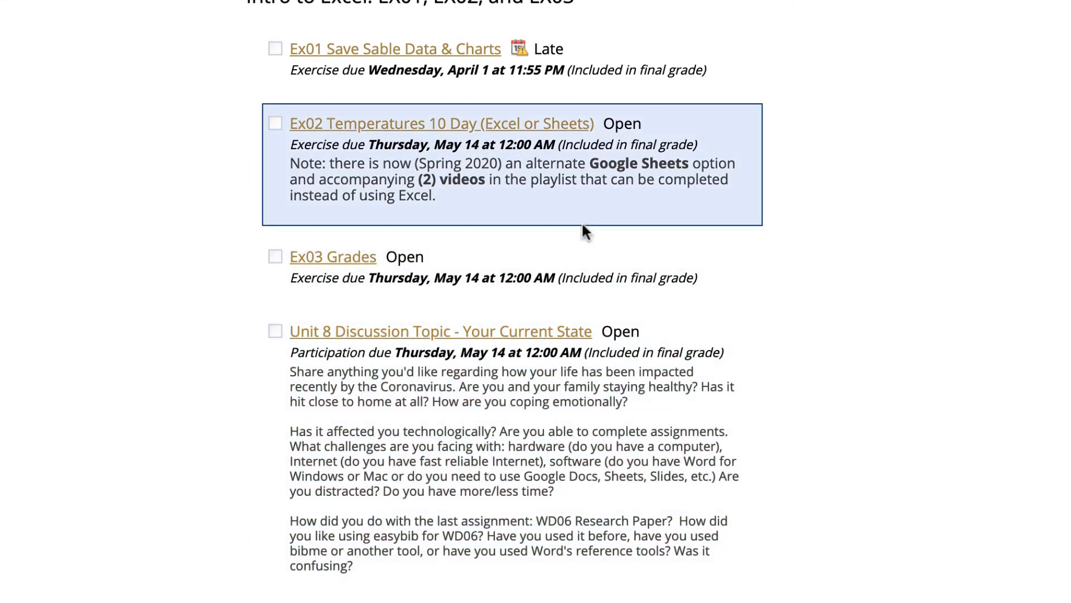
left_click(340, 258)
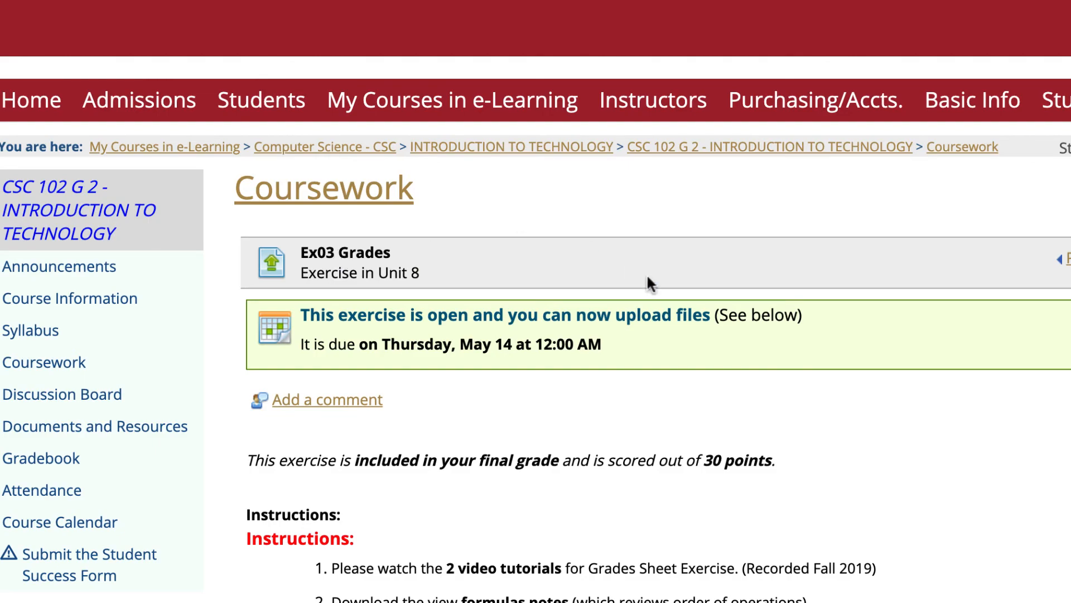
- Post a comment on the exercise containing the copied spreadsheet link, with its target set to New window
left_click(349, 401)
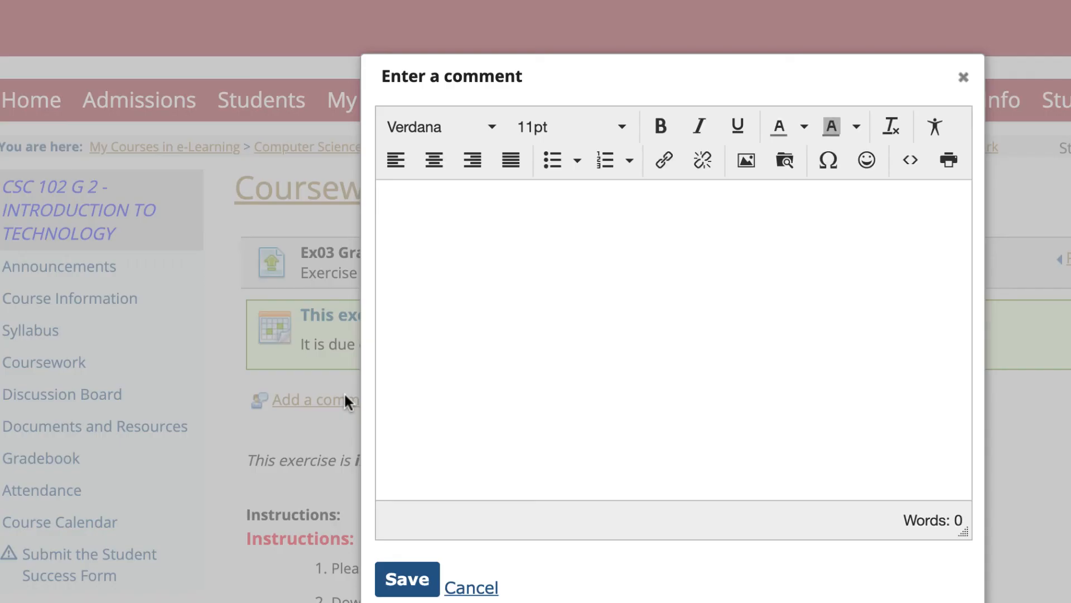
left_click(640, 158)
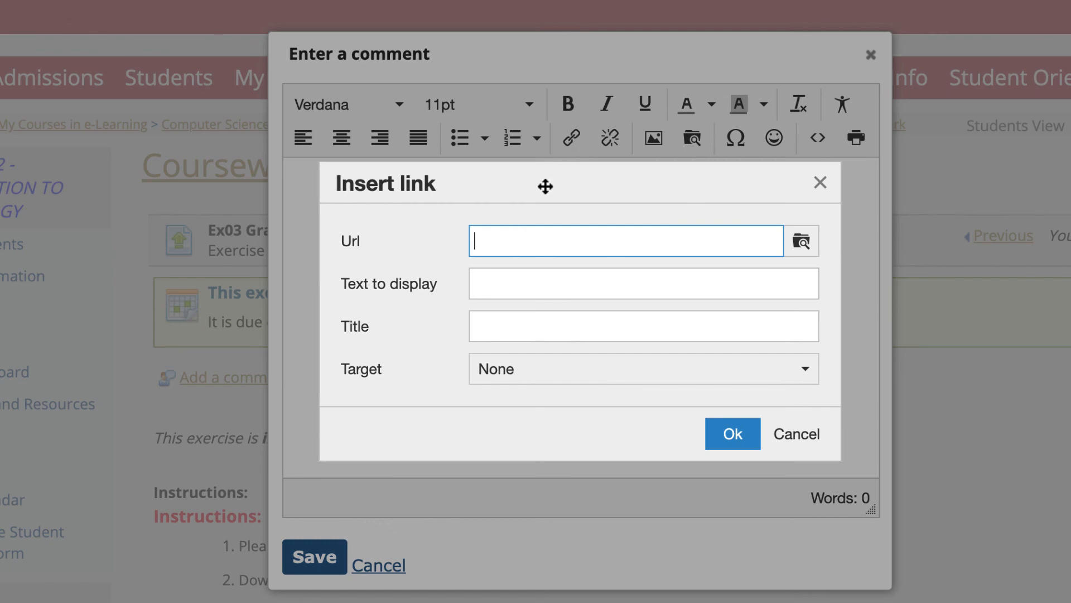
key("ctrl+v")
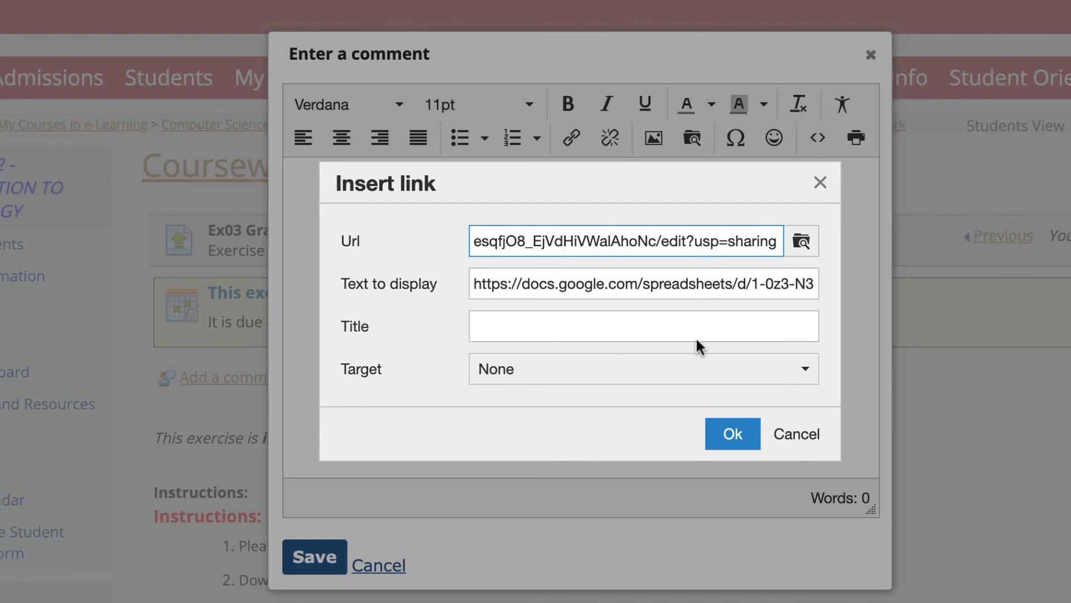
left_click(695, 374)
left_click(560, 437)
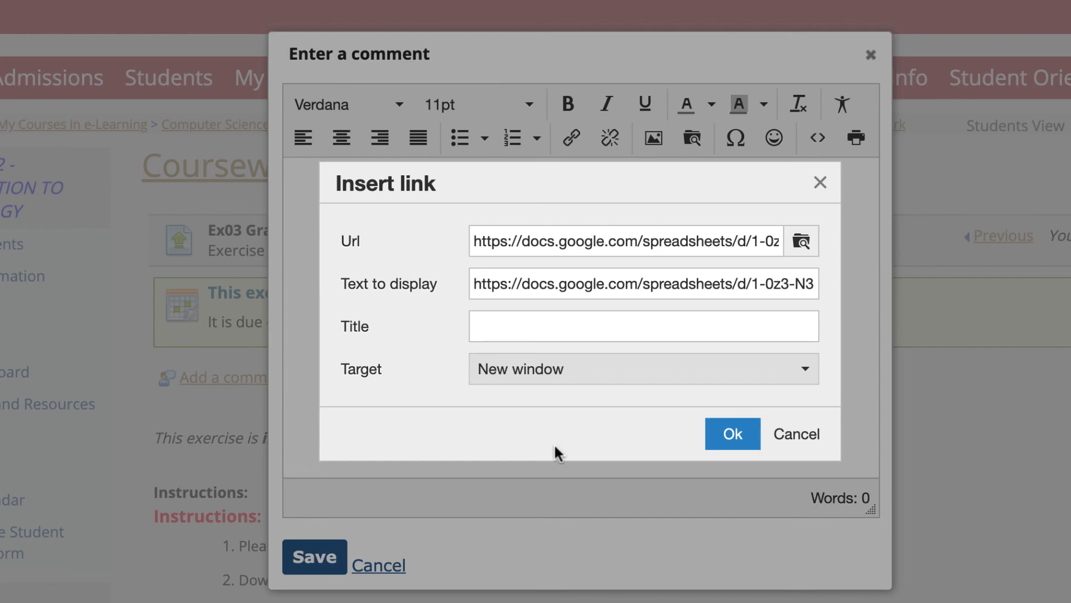
left_click(730, 434)
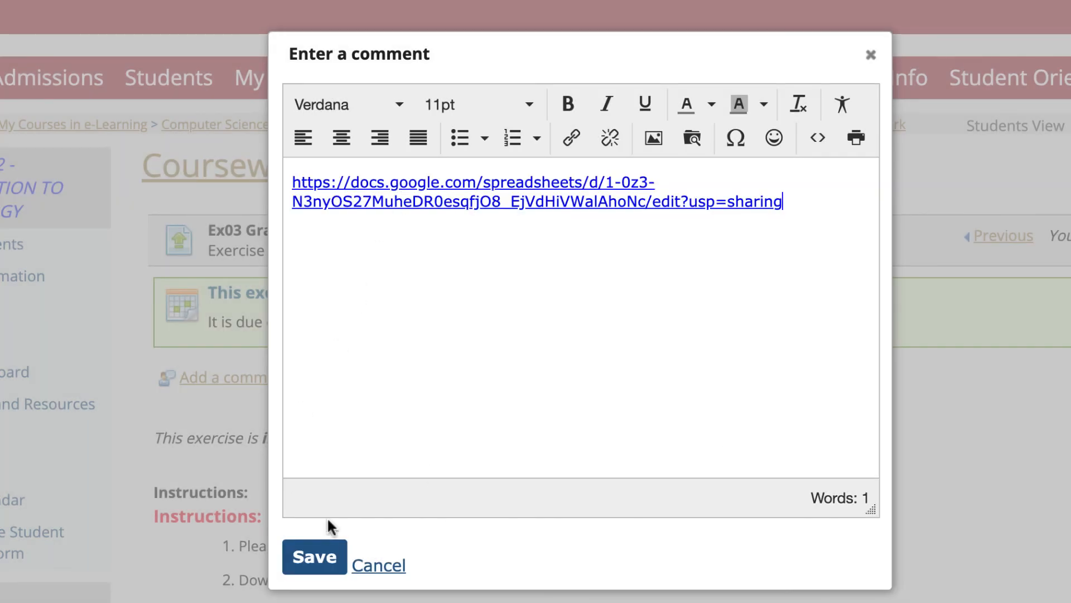
left_click(321, 558)
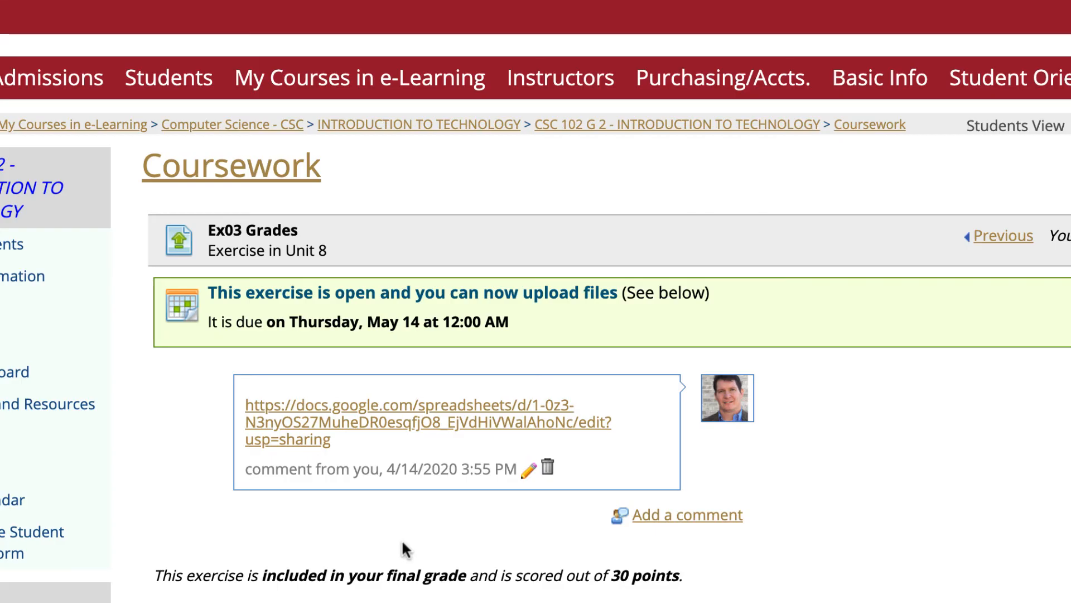
scroll(766, 453, "down", 3)
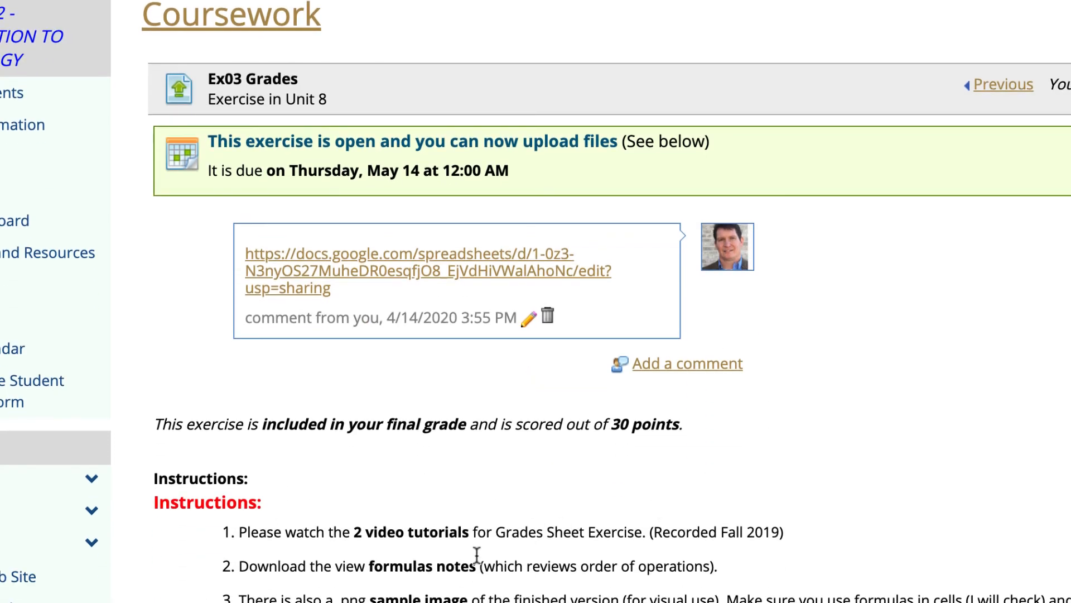
scroll(844, 387, "down", 5)
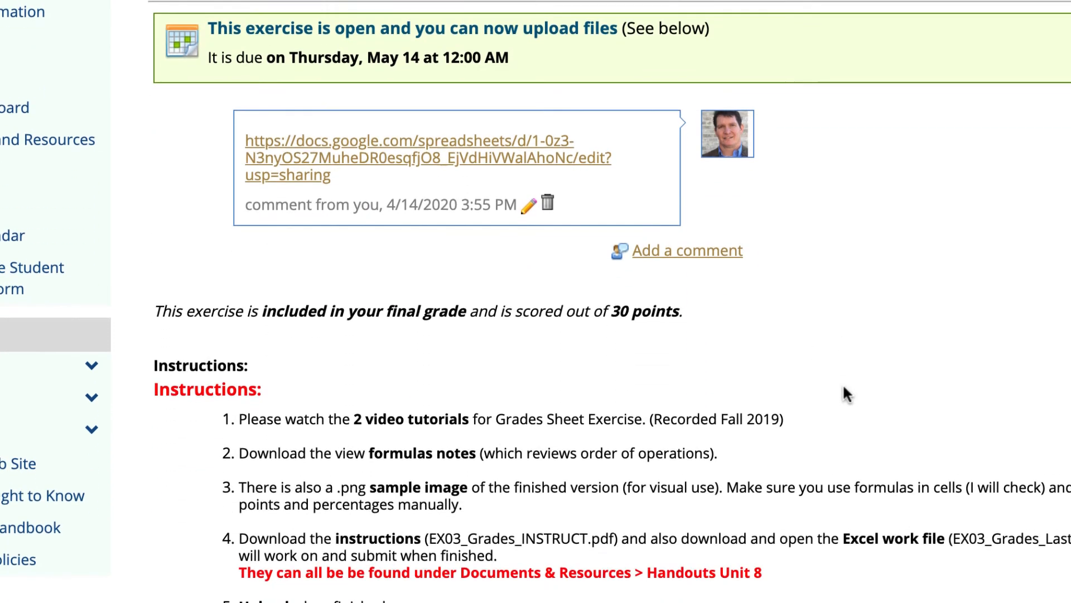
scroll(845, 392, "up", 6)
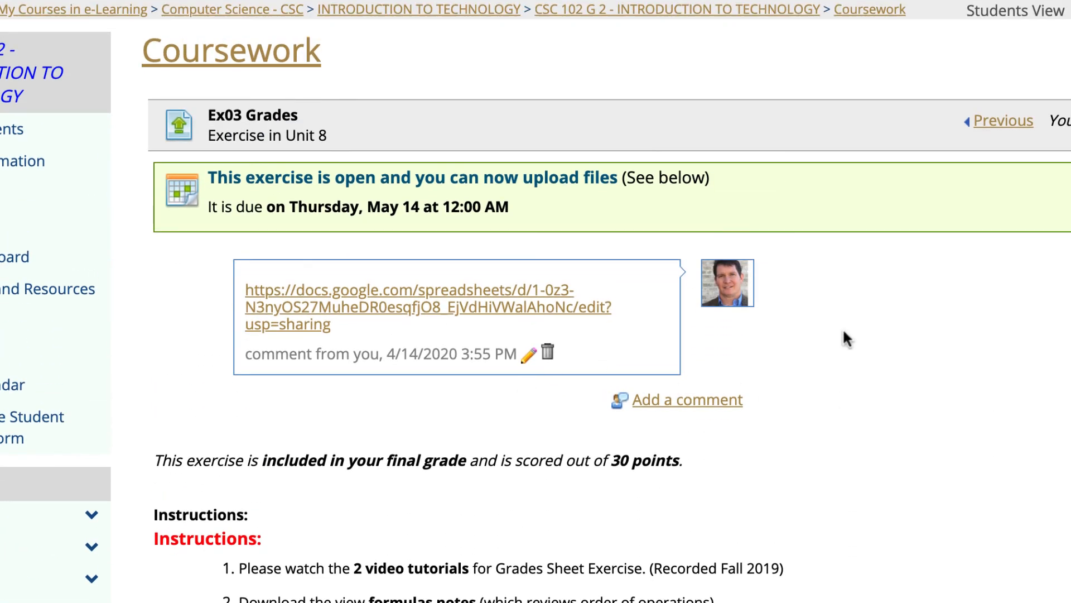
scroll(844, 332, "down", 2)
scroll(843, 332, "down", 1)
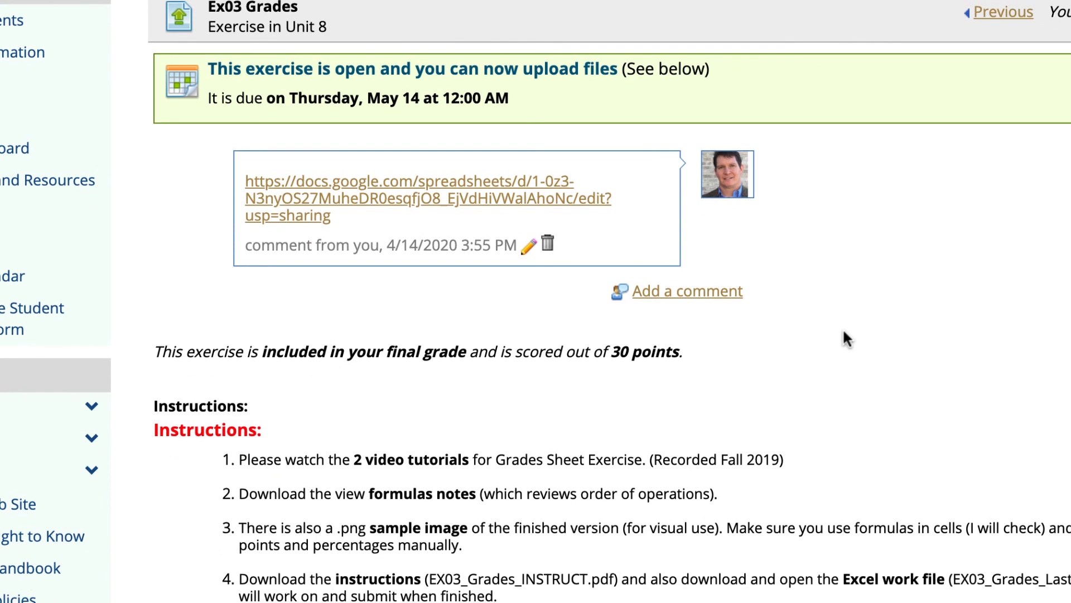